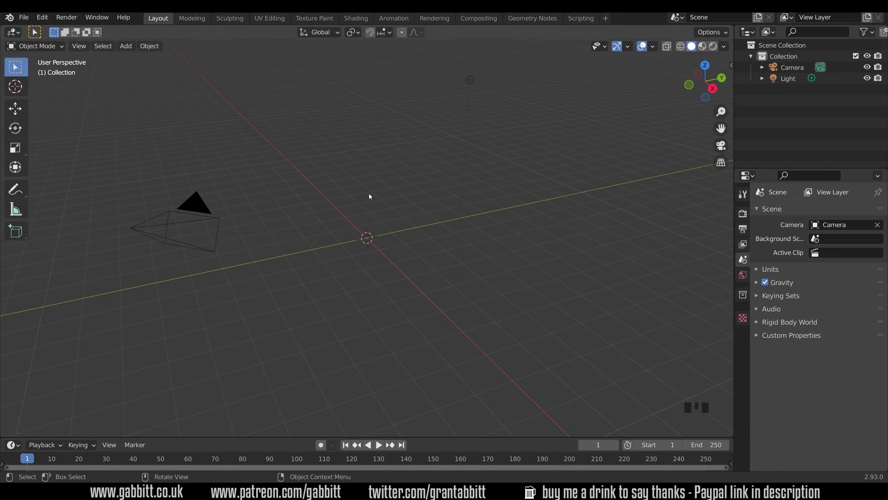
Search the add-ons in the preferences for "mesh" to check Add Mesh: Extra Objects, and close the preferences.
click(42, 17)
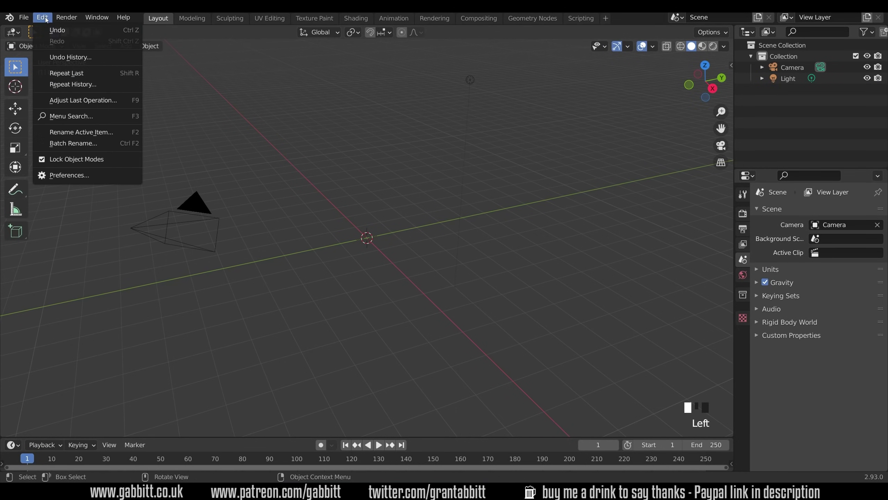
click(64, 179)
click(574, 140)
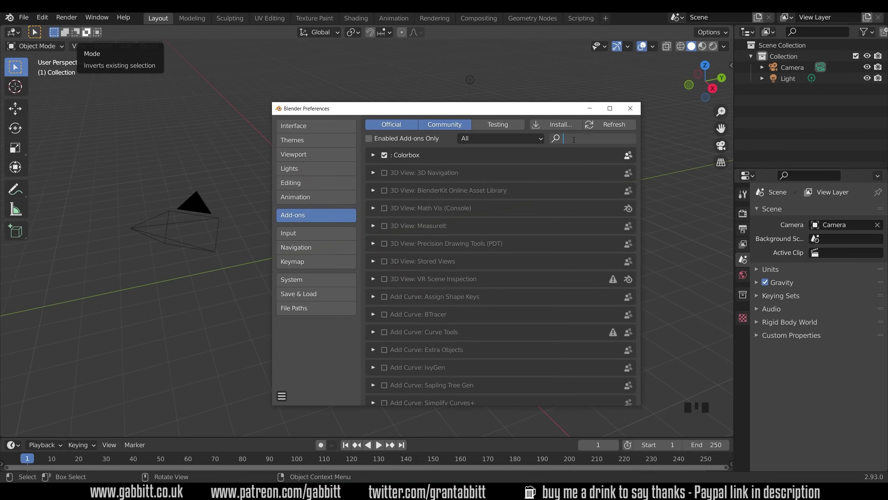
text(mesh)
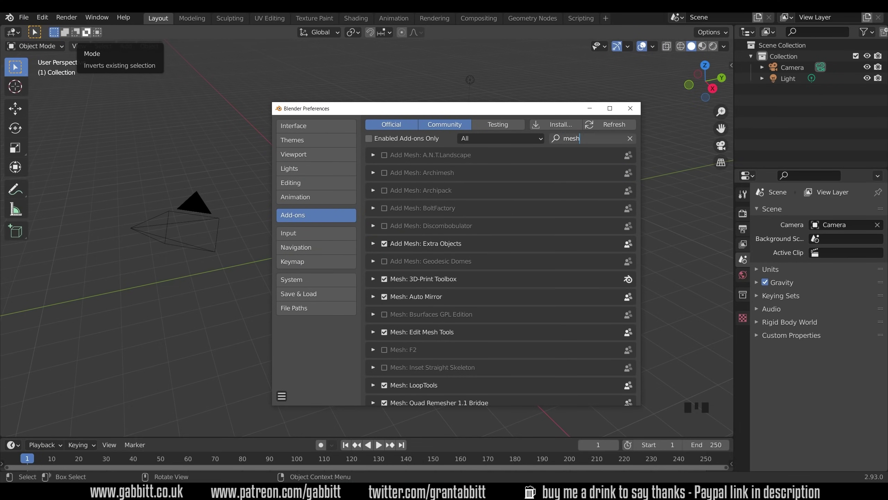
click(630, 109)
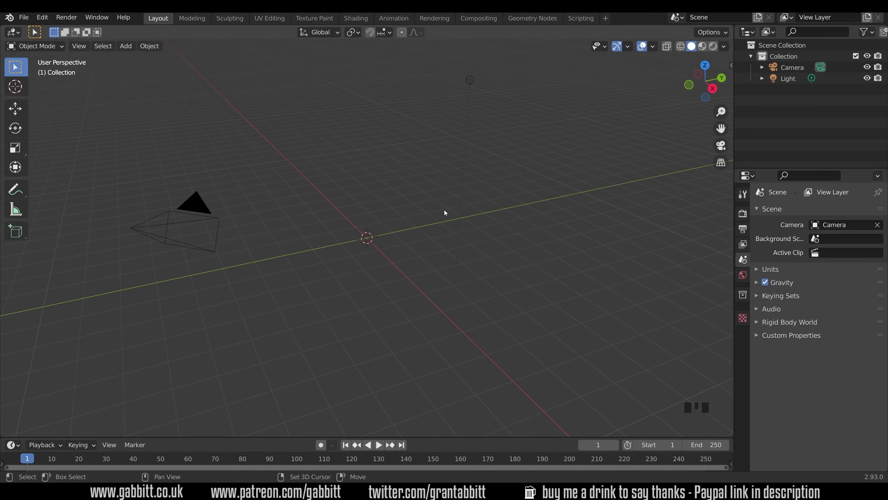
Add rocks at the origin with the Rock Generator and set the number of rocks to 3.
key(shift+a)
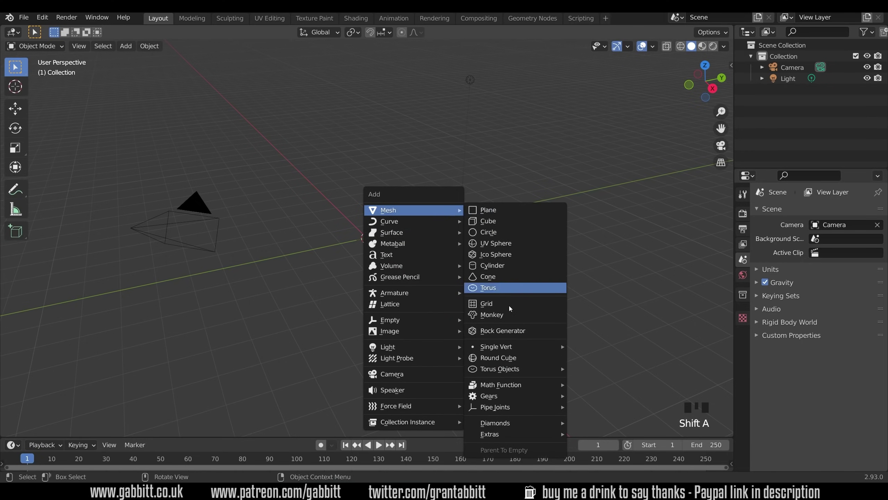
click(510, 333)
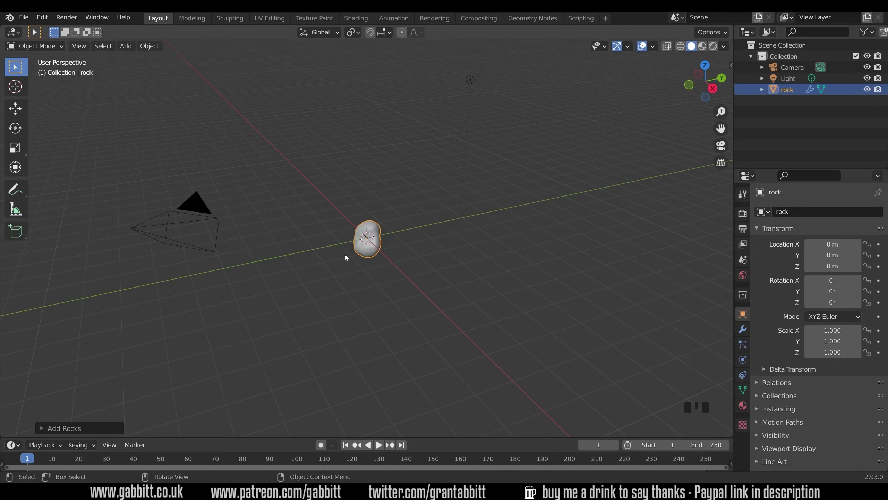
middle_drag(345, 257, 75, 420)
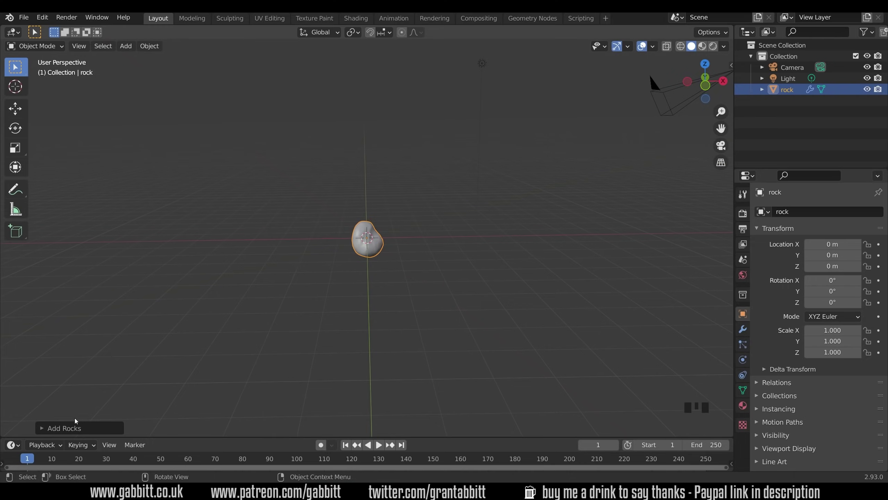
click(48, 428)
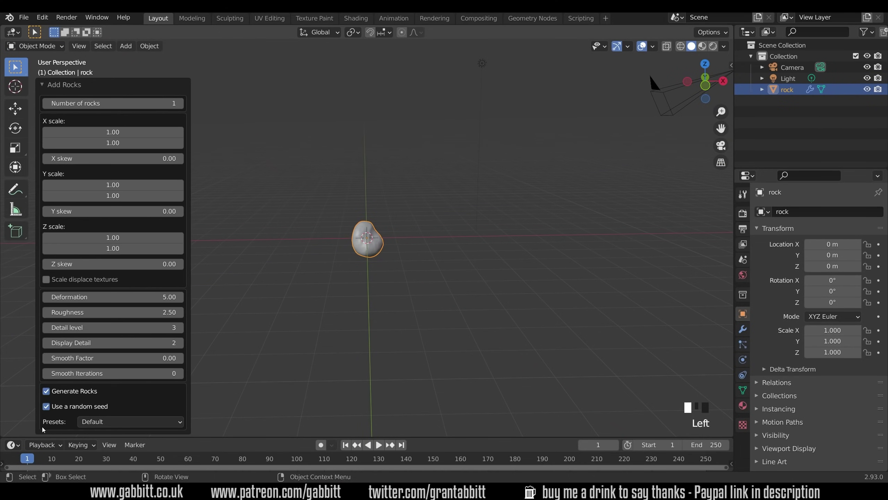
double_click(180, 106)
Move two of the overlapping rocks apart, one to each side of the rock at the origin.
click(369, 234)
key(g)
click(398, 238)
click(364, 242)
key(g)
click(321, 237)
click(373, 241)
middle_drag(384, 243, 380, 267)
scroll(385, 268, up, 7)
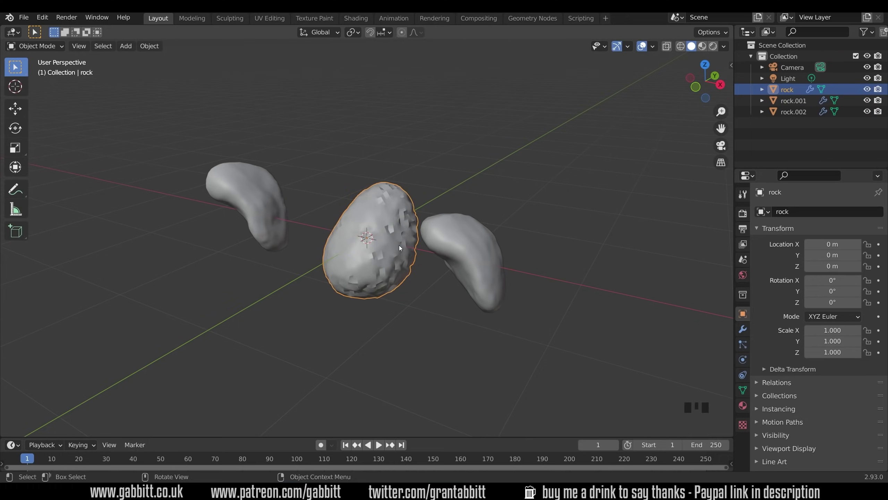
Select all three rocks and turn off Auto Smooth in the normals settings for all of them at once.
shift+click(236, 186)
shift+click(430, 250)
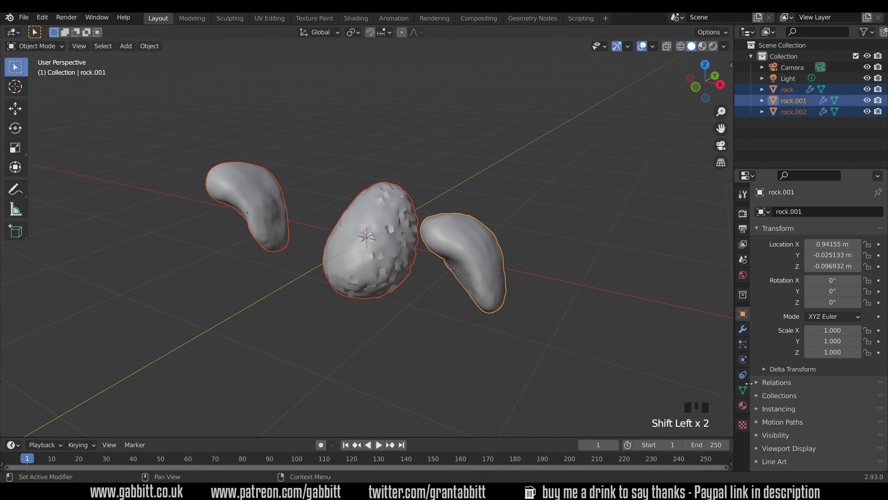
click(743, 390)
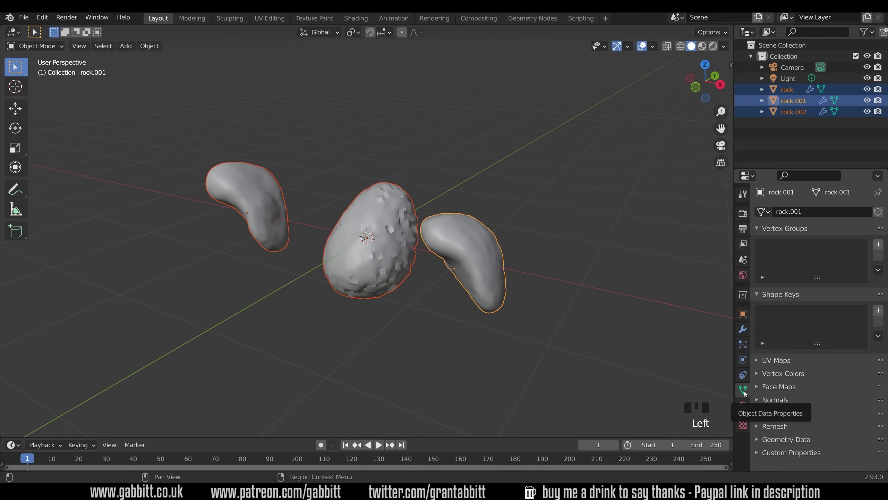
click(757, 400)
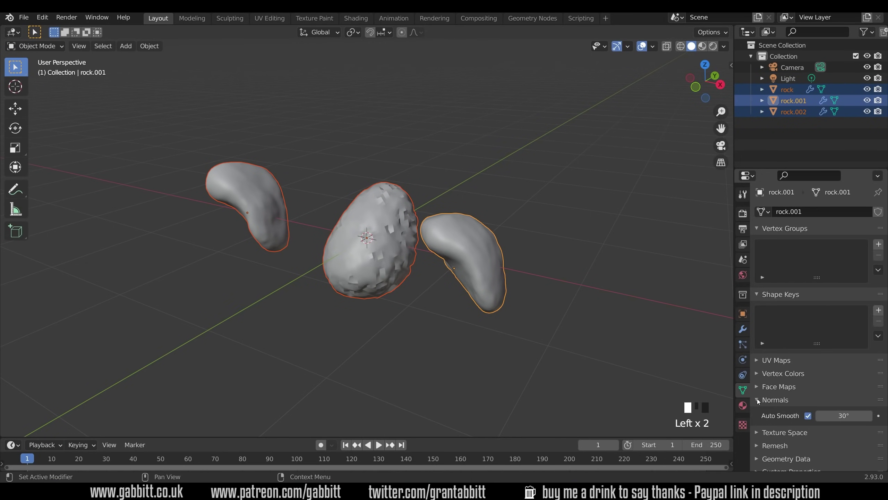
alt+click(808, 415)
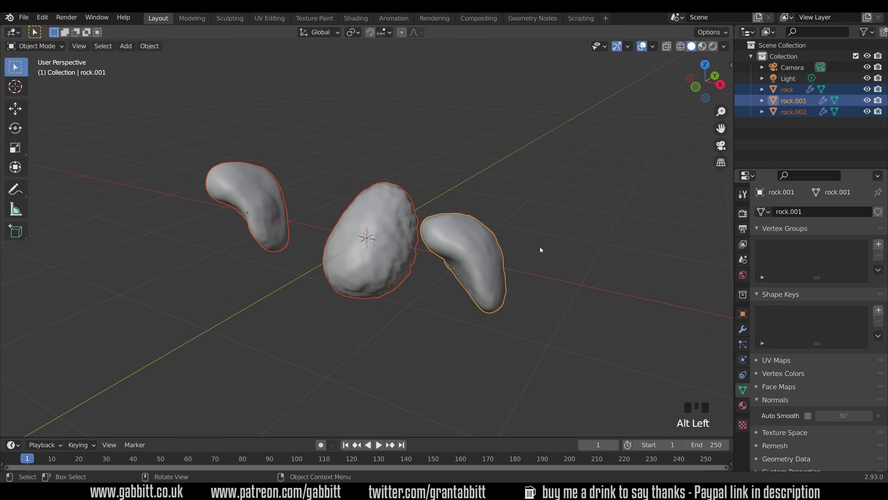
Add another batch of rocks with the Rock Generator and set the number of rocks to 4.
middle_drag(551, 293, 409, 233)
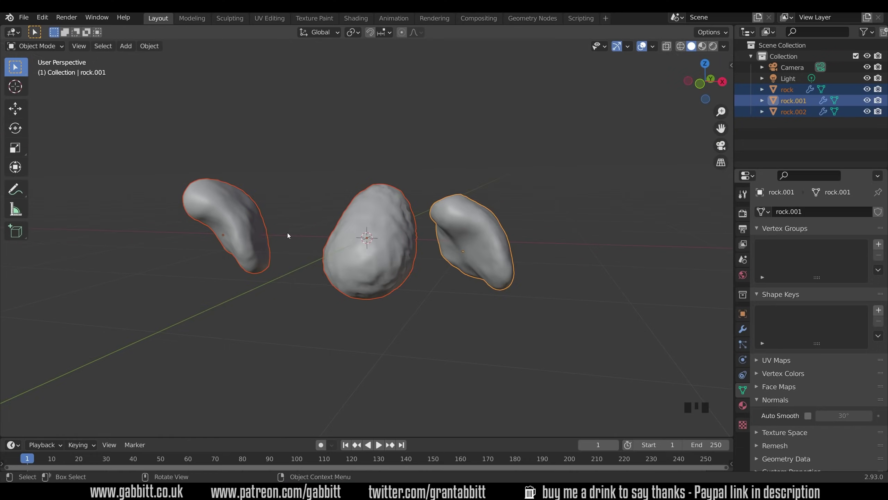
key(shift+a)
mouse_move(338, 225)
click(395, 344)
click(179, 103)
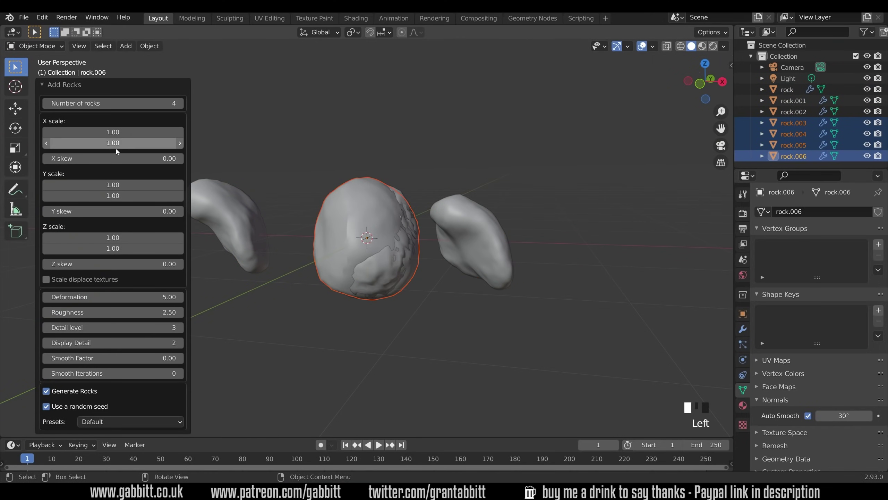
Move new rocks out of the overlapping pile and delete the unwanted rocks, leaving five.
click(344, 266)
key(g)
click(514, 239)
click(366, 238)
middle_drag(514, 239, 490, 194)
key(x)
Select all the remaining rocks together and turn off Auto Smooth for the whole selection.
drag(569, 136, 220, 382)
shift+click(465, 217)
middle_drag(538, 315, 490, 273)
click(503, 231)
Spread the five rocks apart in the top orthographic view, leaving gaps between them around the origin.
key(KP_7)
click(470, 253)
key(g)
click(477, 339)
click(374, 241)
key(g)
click(378, 193)
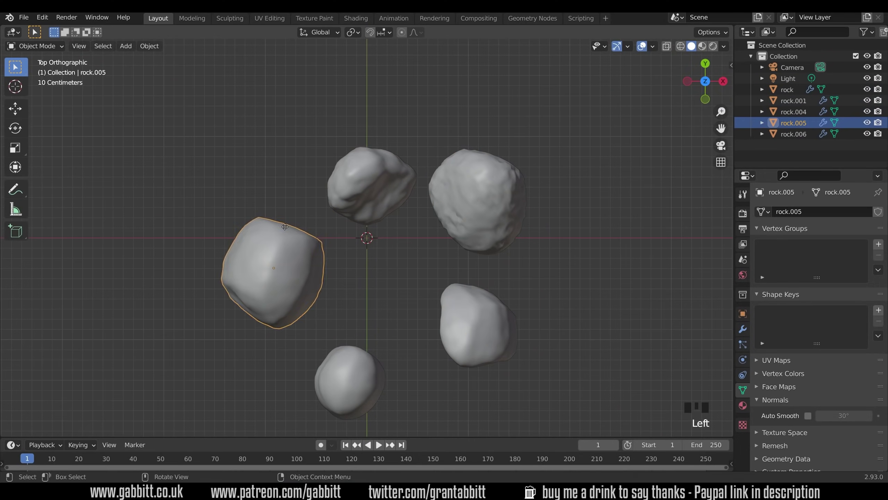
click(271, 275)
click(310, 305)
click(481, 332)
key(g)
click(424, 302)
Select the large smooth rock and frame it in the Shading workspace.
middle_drag(505, 377, 538, 278)
middle_drag(427, 285, 531, 281)
click(519, 260)
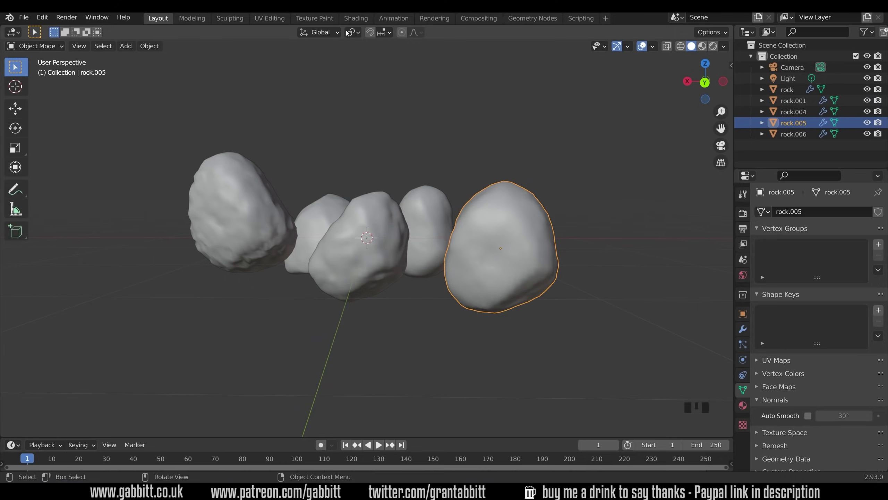
click(353, 20)
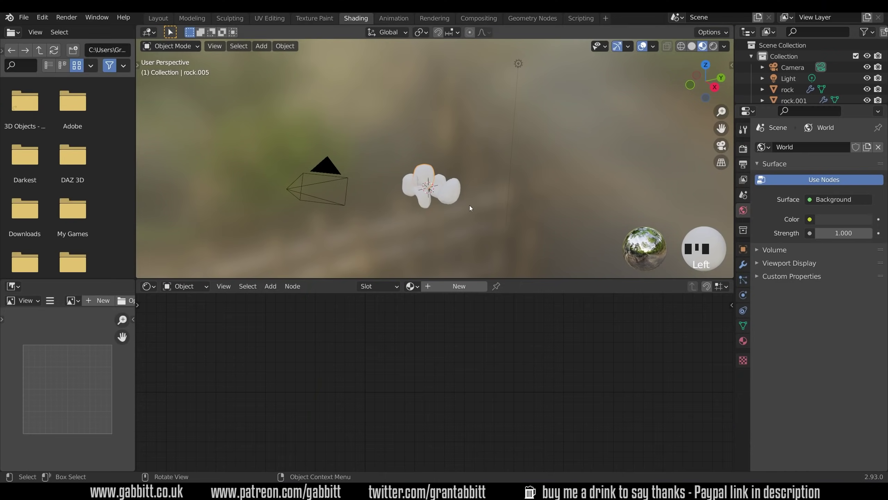
key(KP_Decimal)
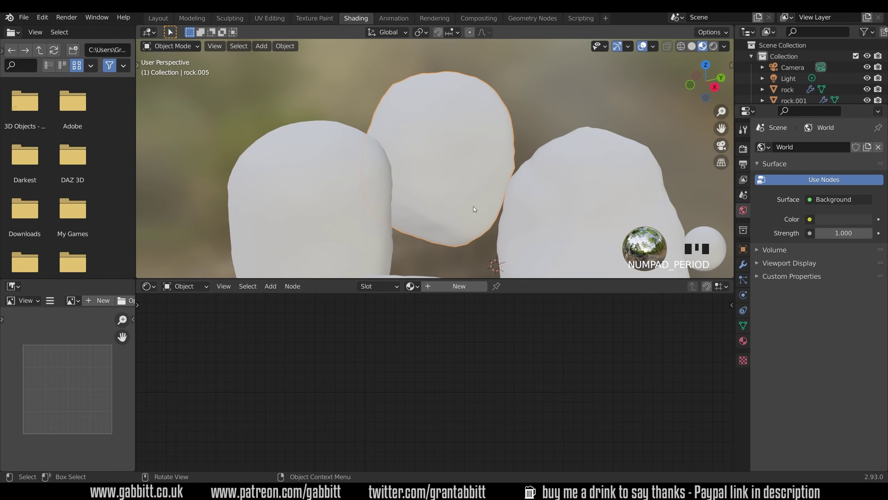
middle_drag(537, 211, 352, 200)
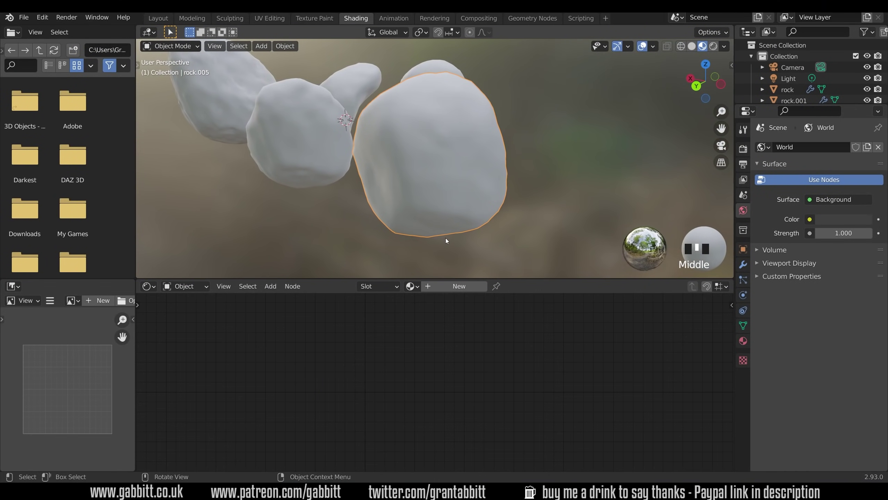
Create a new material named "rock with moss" on the selected rock and enlarge the node editor.
click(463, 287)
click(480, 289)
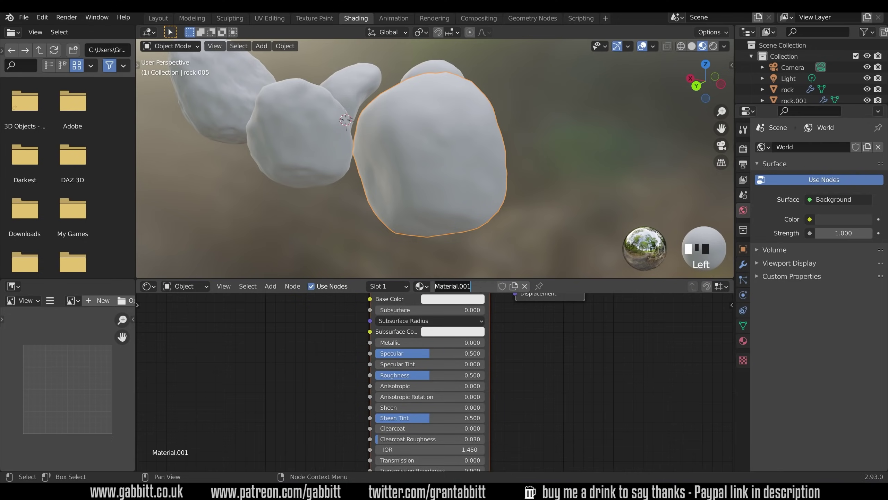
text(rock with moss)
key(Return)
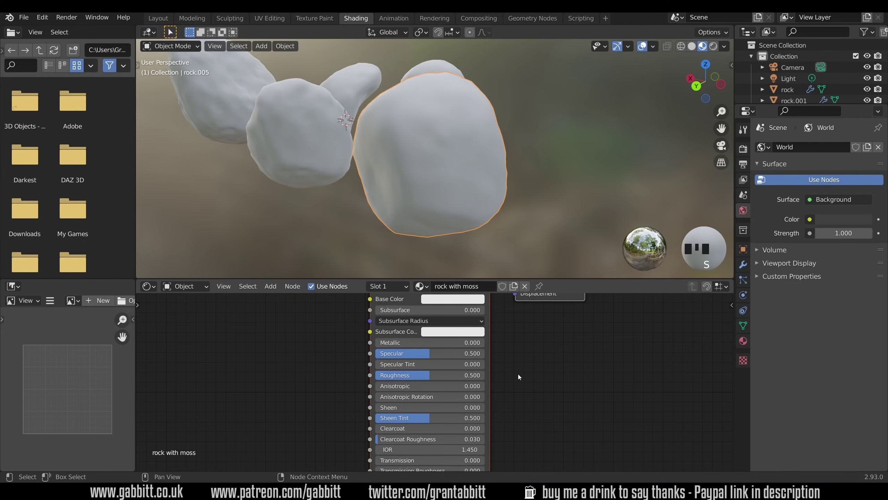
key(Home)
drag(538, 279, 543, 217)
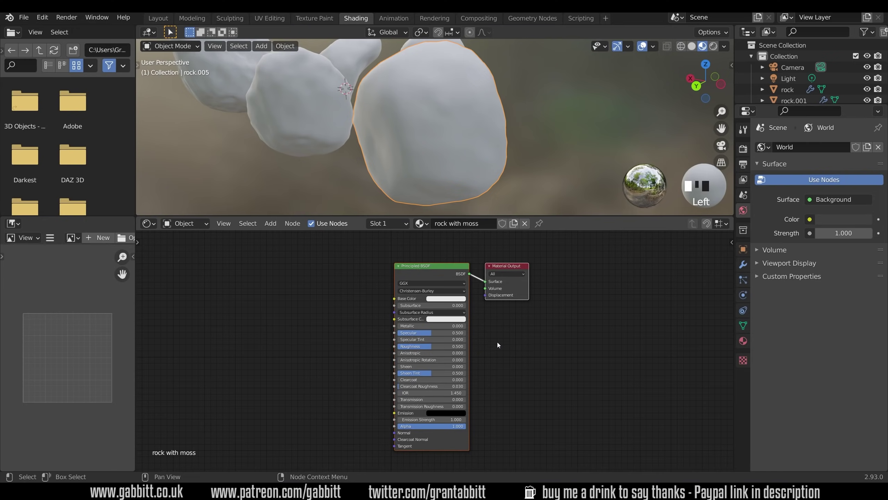
Add a Separate XYZ node in front of the Principled BSDF.
key(shift+a)
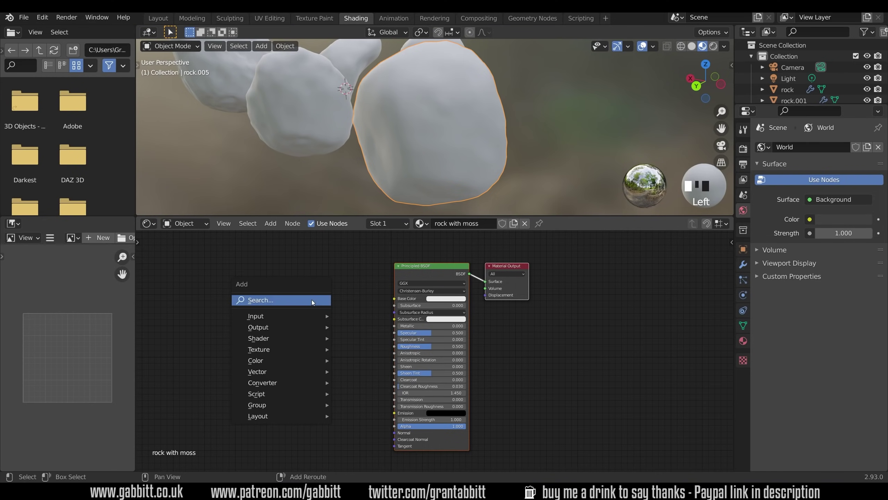
mouse_move(291, 381)
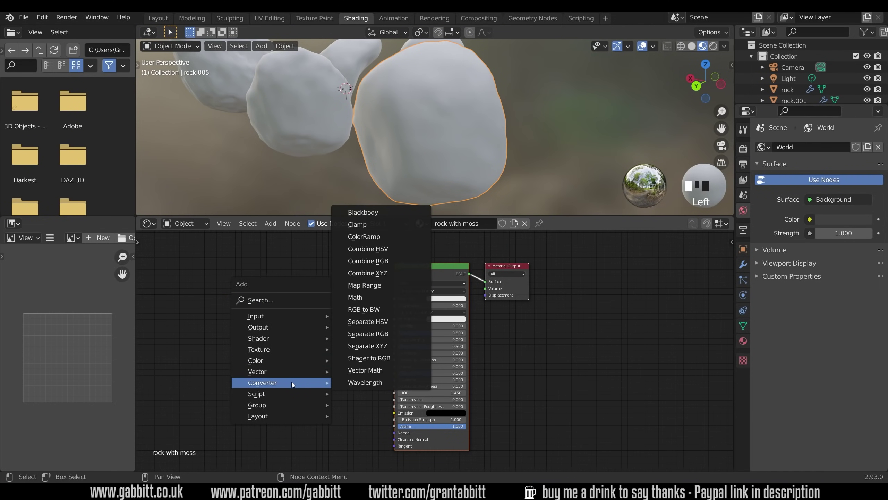
click(361, 348)
click(369, 308)
middle_drag(369, 308, 467, 363)
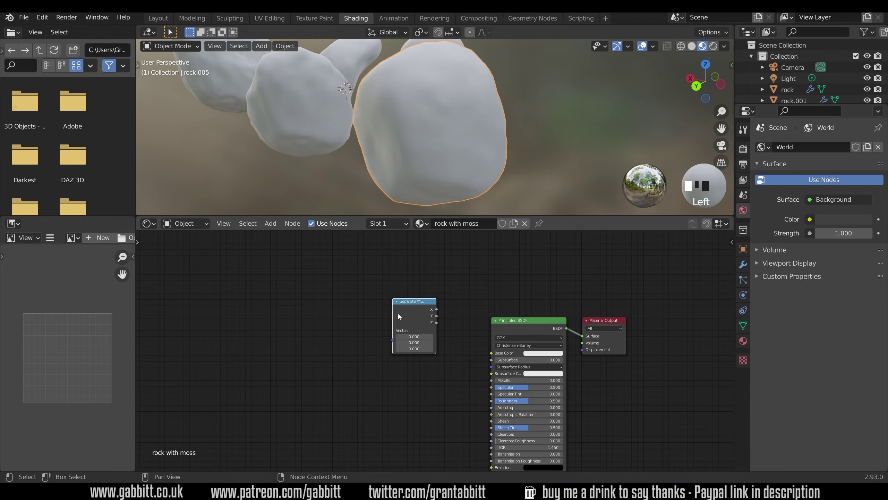
Add a Texture Coordinate node and connect its Generated output to the Vector input of Separate XYZ.
key(shift+a)
mouse_move(395, 249)
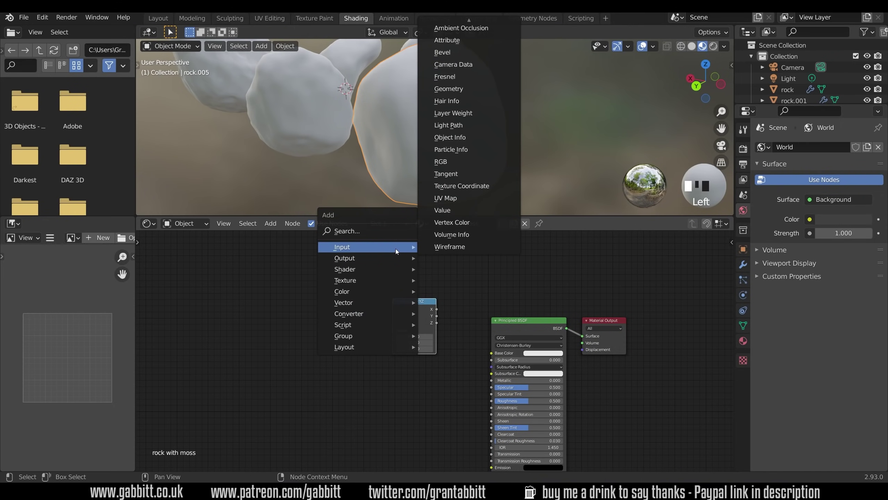
click(476, 186)
click(298, 320)
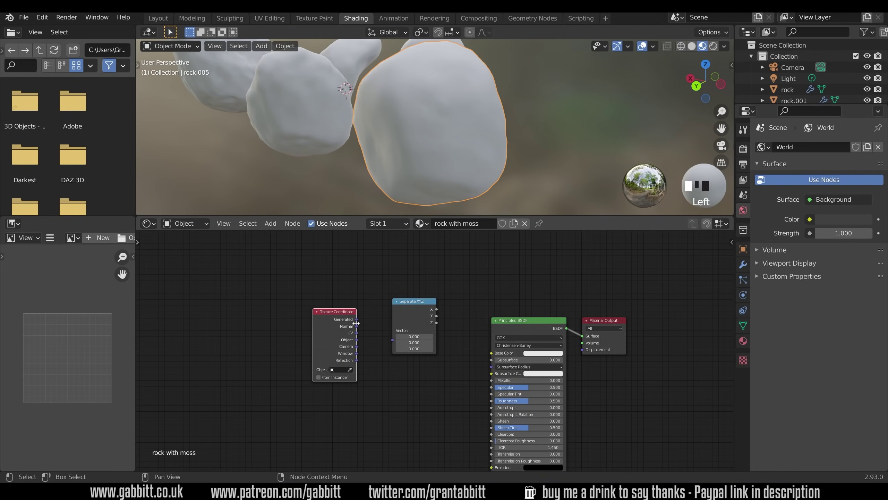
drag(356, 319, 394, 340)
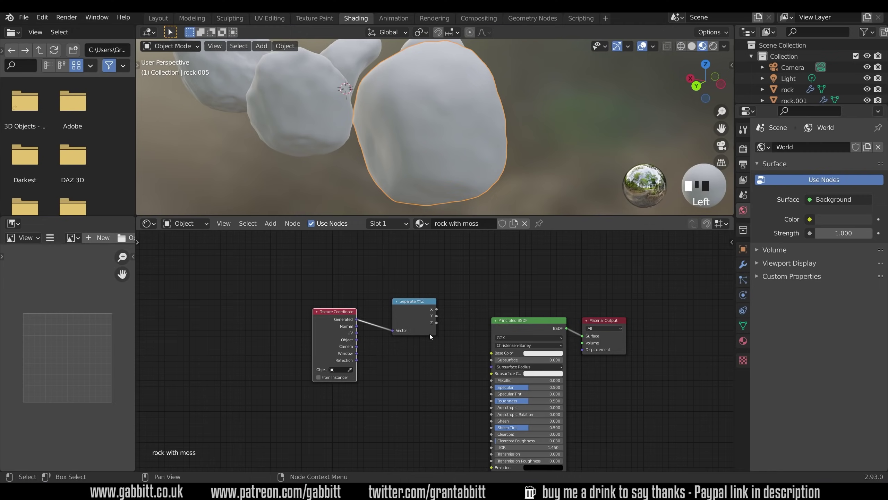
Preview the X output of Separate XYZ, comparing it with the Principled BSDF, and move the Viewer node up clear of the Material Output.
ctrl+shift+click(415, 310)
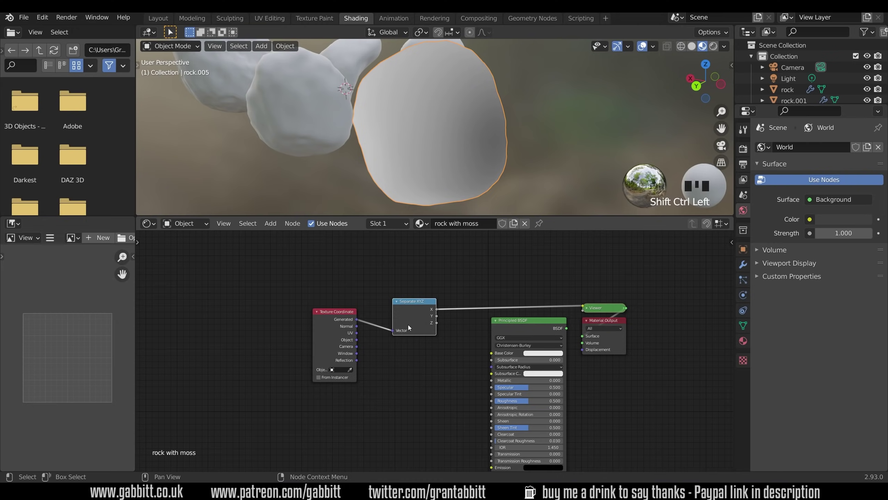
ctrl+shift+click(501, 323)
ctrl+shift+click(407, 305)
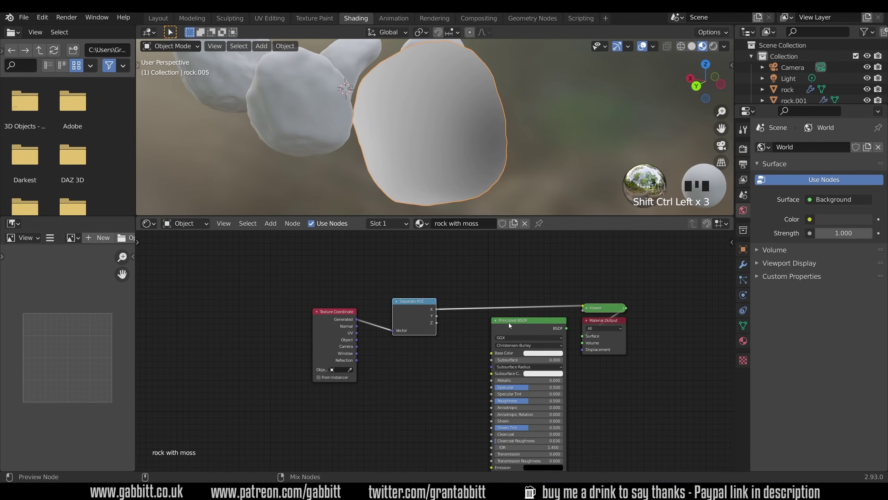
ctrl+shift+click(509, 322)
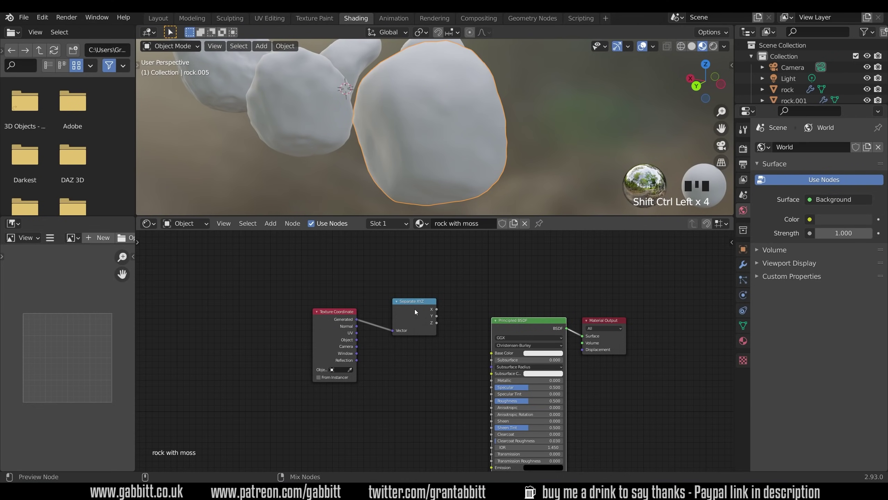
ctrl+shift+click(415, 309)
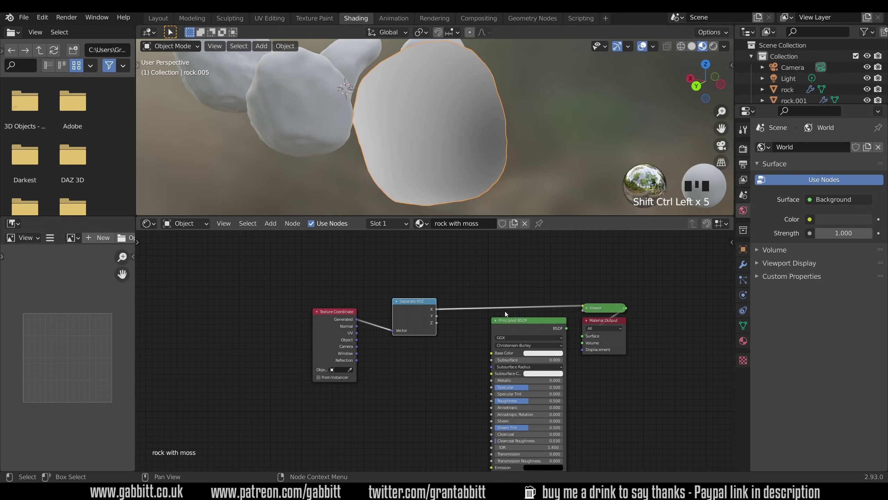
drag(599, 306, 586, 289)
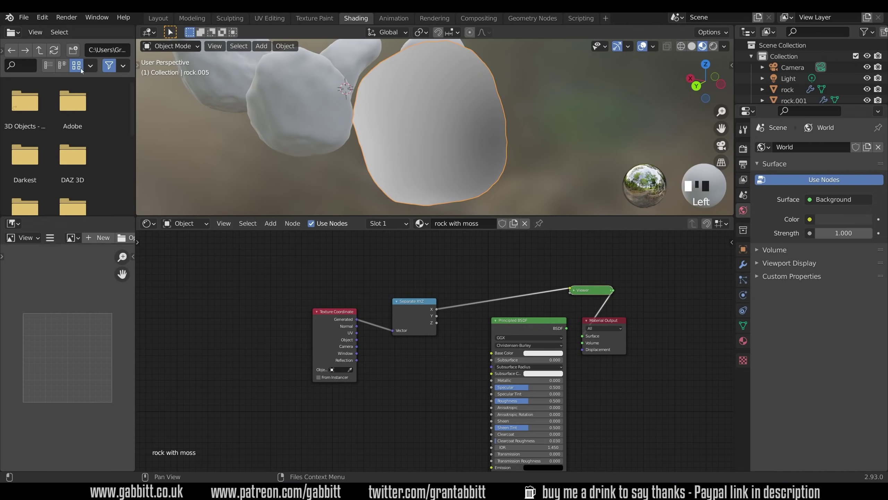
Search the add-ons in Preferences for "node" to check whether Node Wrangler is enabled, and close the window.
click(47, 18)
click(70, 174)
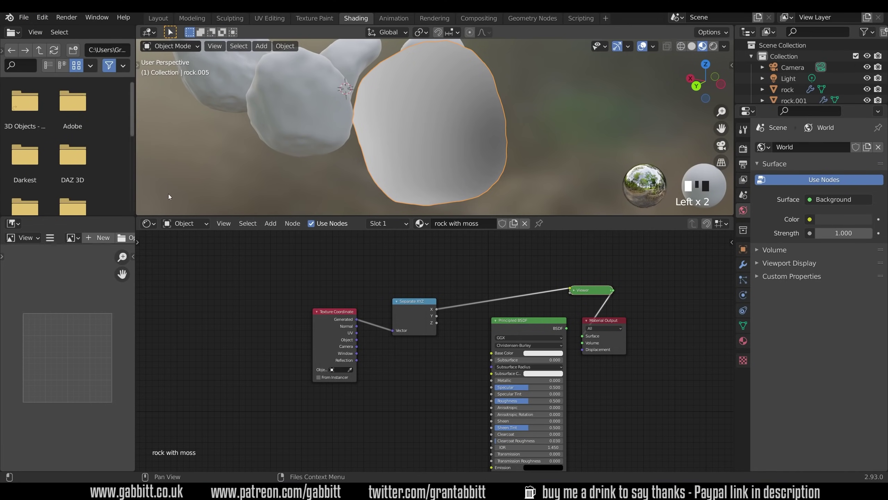
click(625, 143)
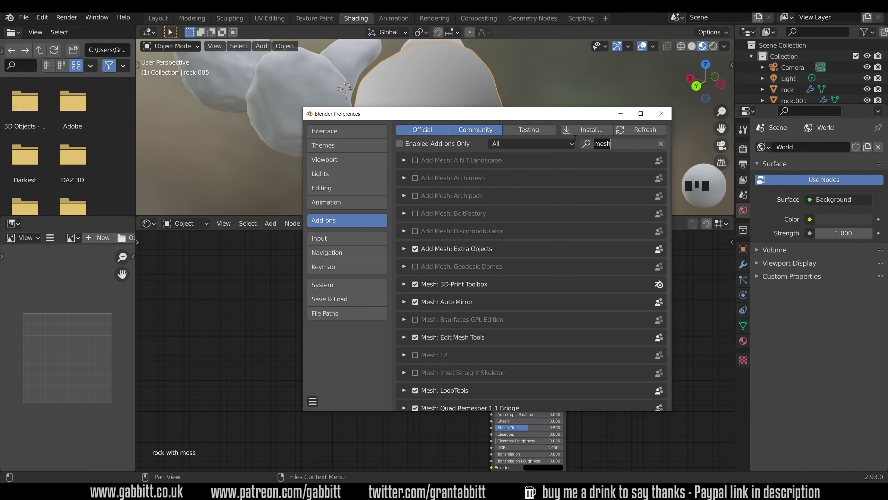
text(node)
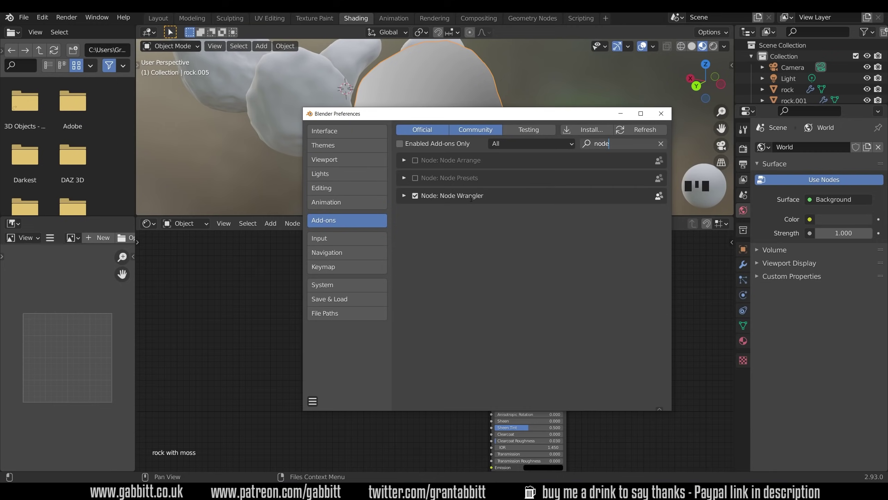
click(661, 114)
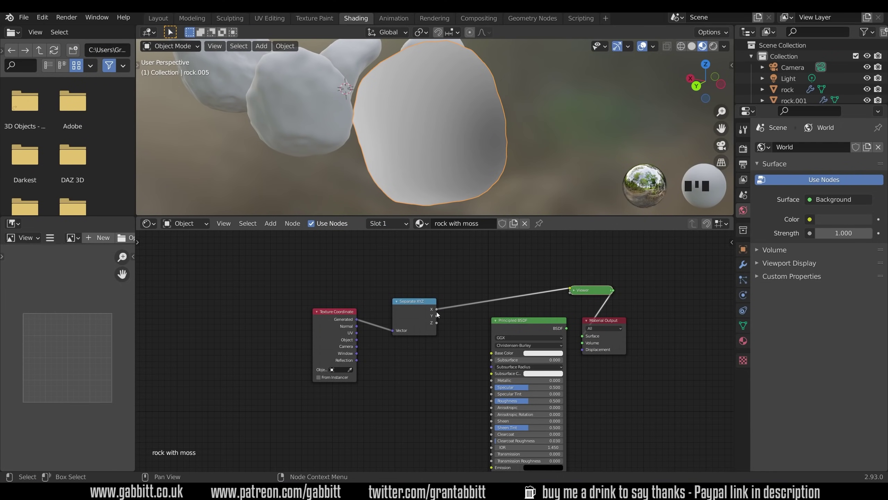
Insert a ColorRamp between Separate XYZ and the Viewer, moving its black stop inward and its white stop to 0.777.
middle_drag(467, 166, 514, 144)
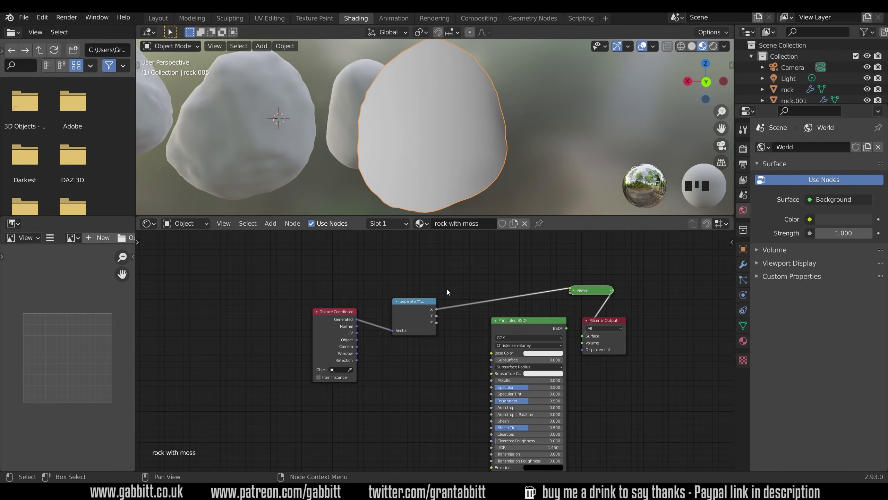
key(shift+a)
mouse_move(453, 353)
click(496, 208)
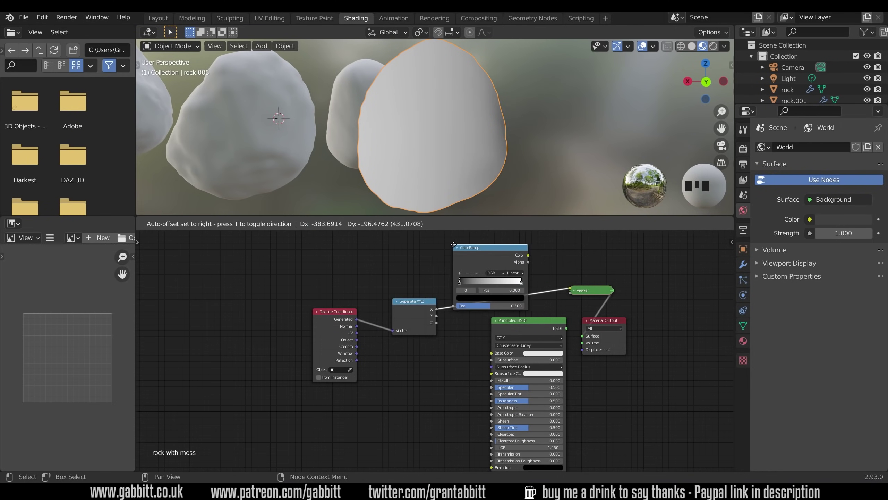
click(462, 245)
drag(469, 282, 515, 282)
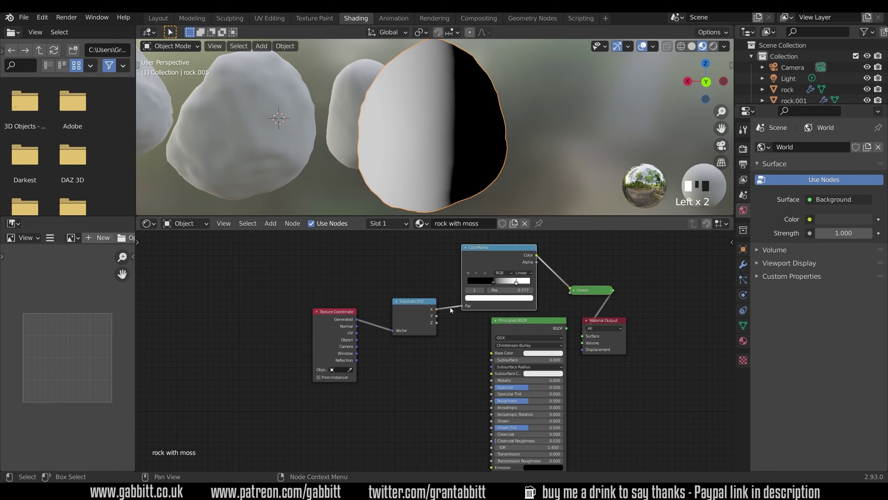
Connect the Z output of Separate XYZ to the ColorRamp's Fac and shift the three mask nodes away from the Principled BSDF.
drag(436, 322, 465, 305)
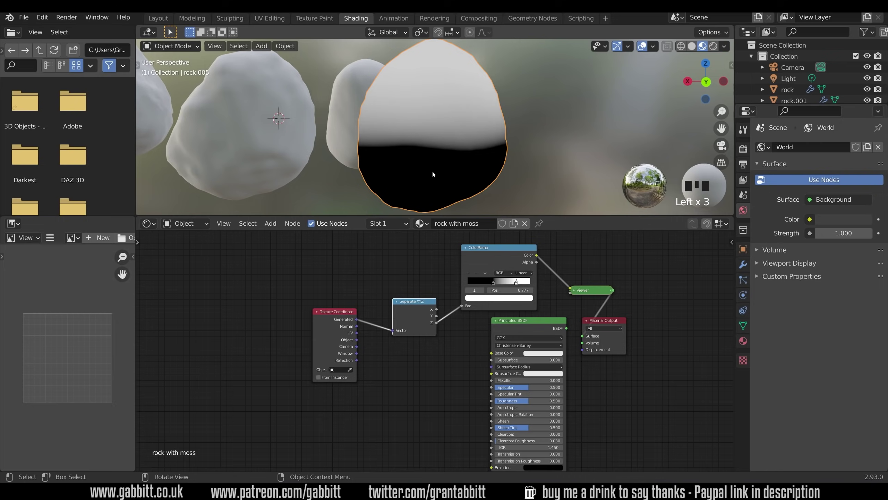
drag(489, 254, 491, 248)
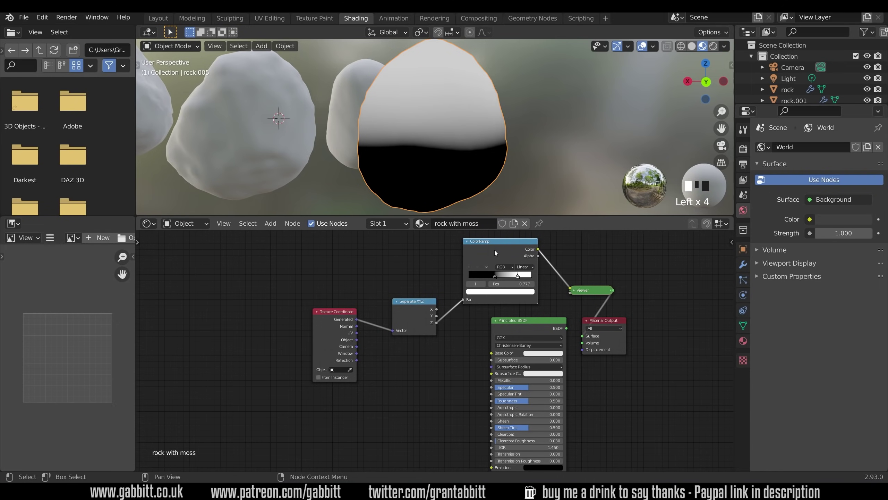
drag(335, 311, 267, 282)
drag(401, 301, 322, 278)
drag(488, 242, 407, 257)
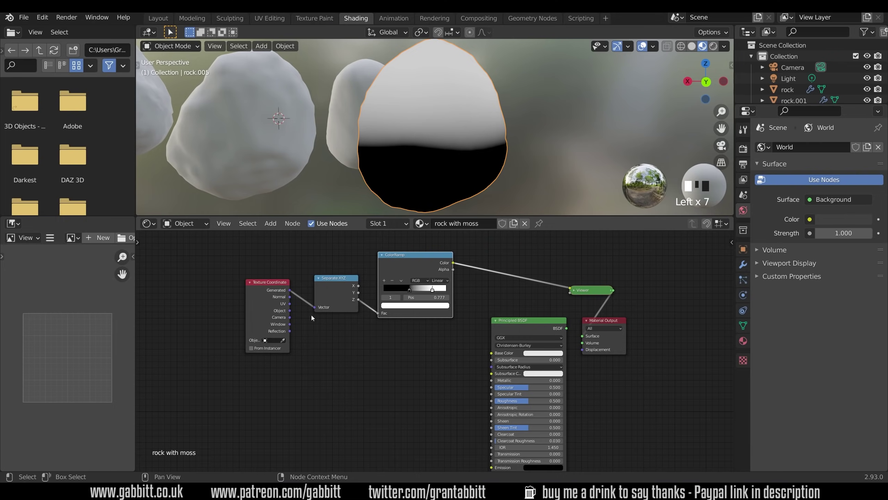
Drive Separate XYZ with the Texture Coordinate's Normal output and move the ColorRamp's black stop to 0.263.
drag(291, 298, 315, 307)
mouse_move(502, 114)
middle_down()
mouse_move(424, 136)
mouse_move(415, 107)
mouse_move(520, 108)
mouse_move(406, 111)
middle_up()
middle_drag(494, 114, 469, 118)
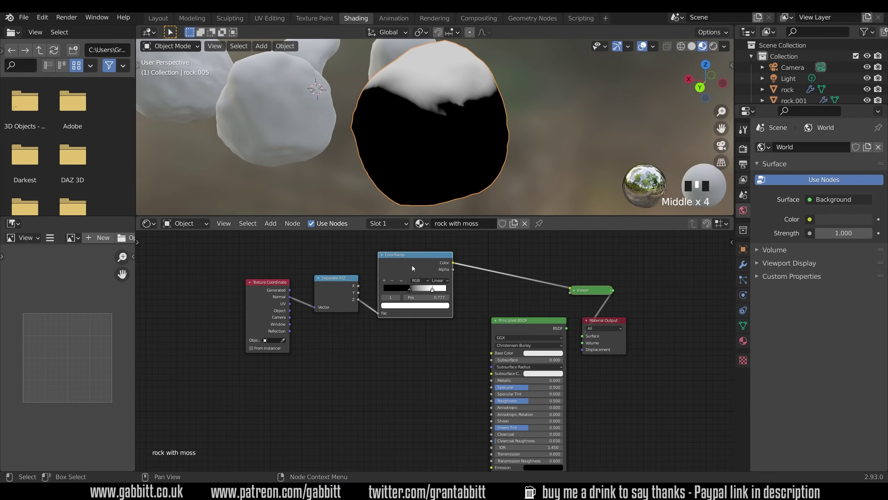
drag(410, 291, 400, 293)
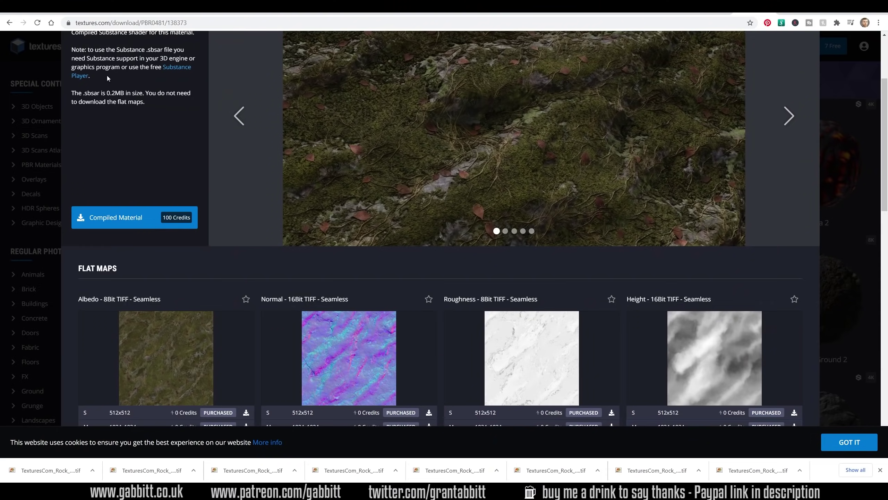
Examine the flat maps of the Rain Forest Mossy Rock and Boulder Base Mossy textures on textures.com and return to Blender.
scroll(317, 185, up, 3)
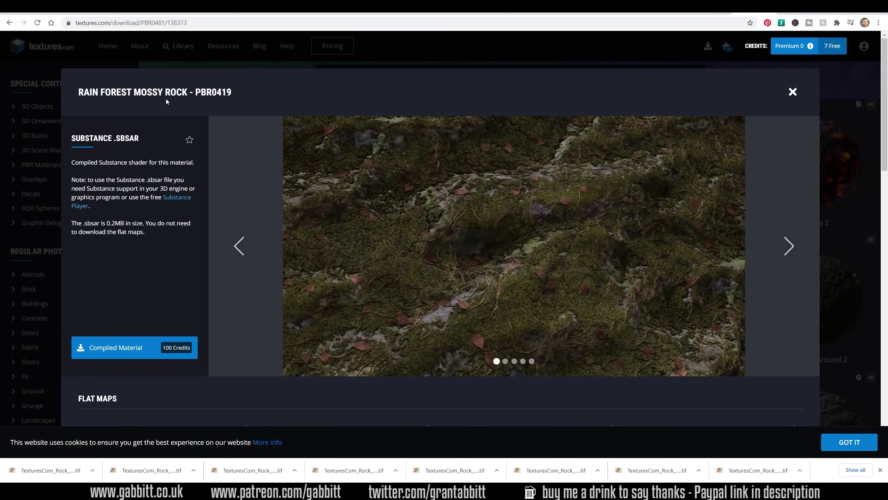
scroll(465, 227, down, 5)
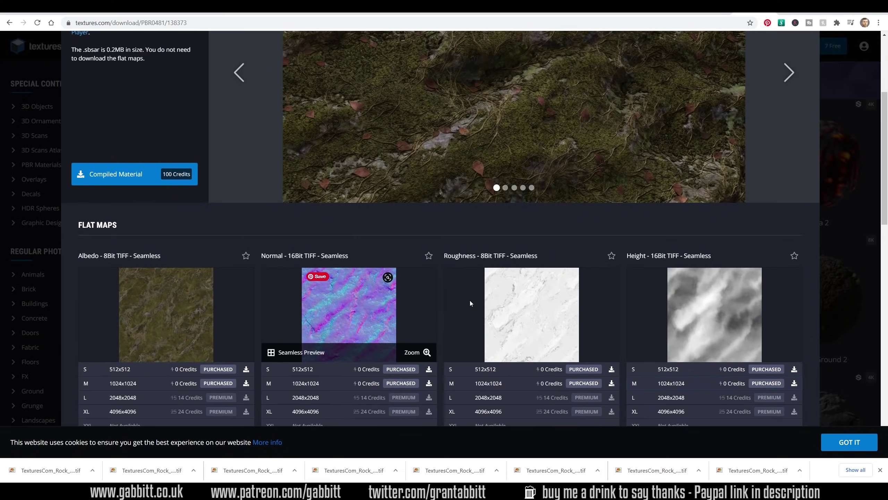
scroll(553, 287, down, 3)
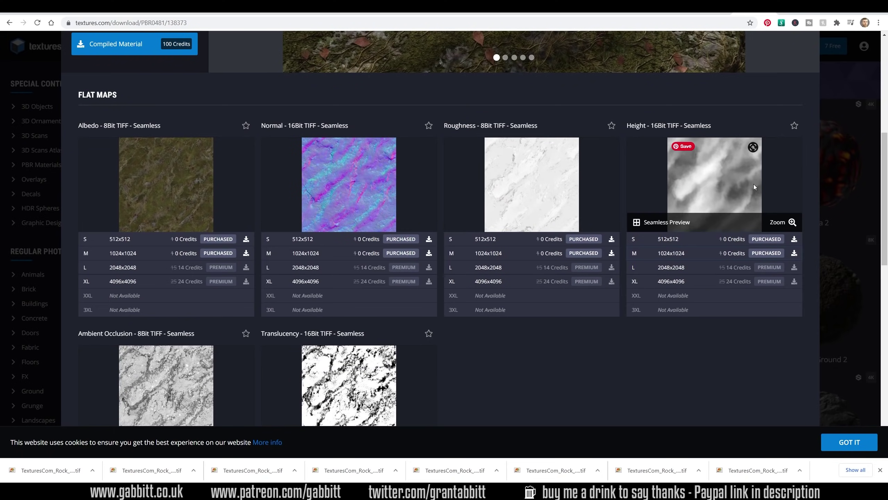
key(alt+Left)
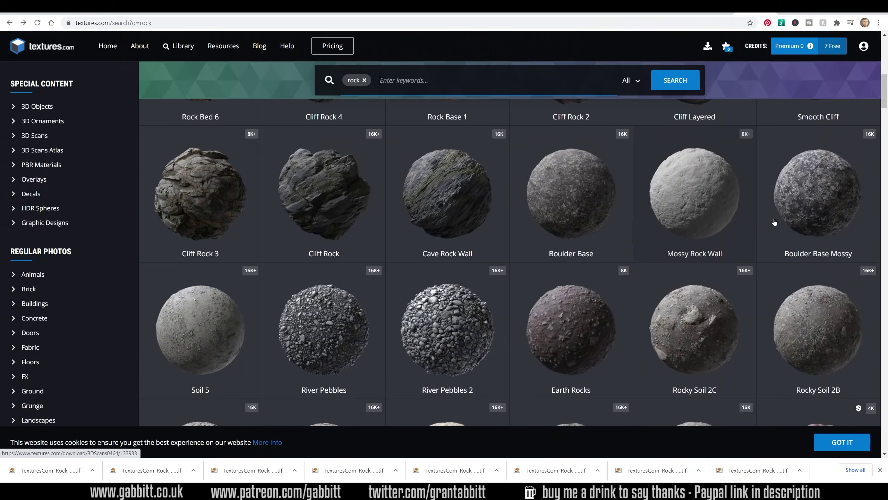
click(846, 213)
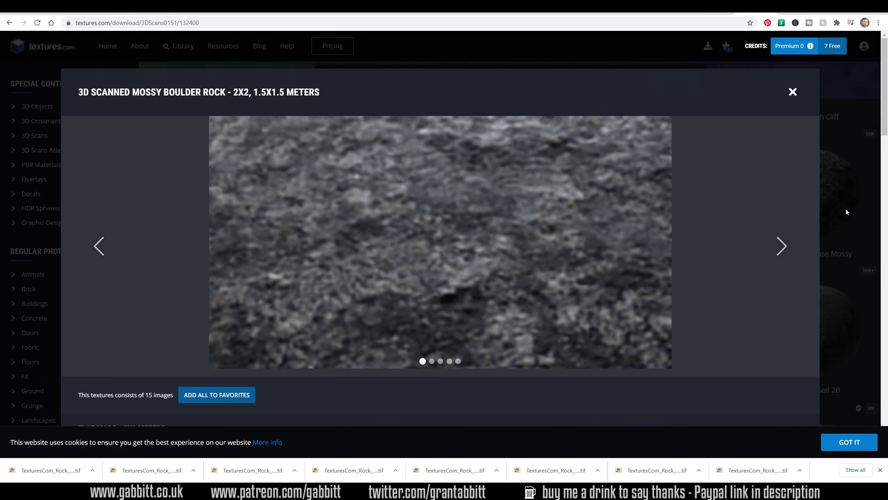
scroll(216, 285, down, 6)
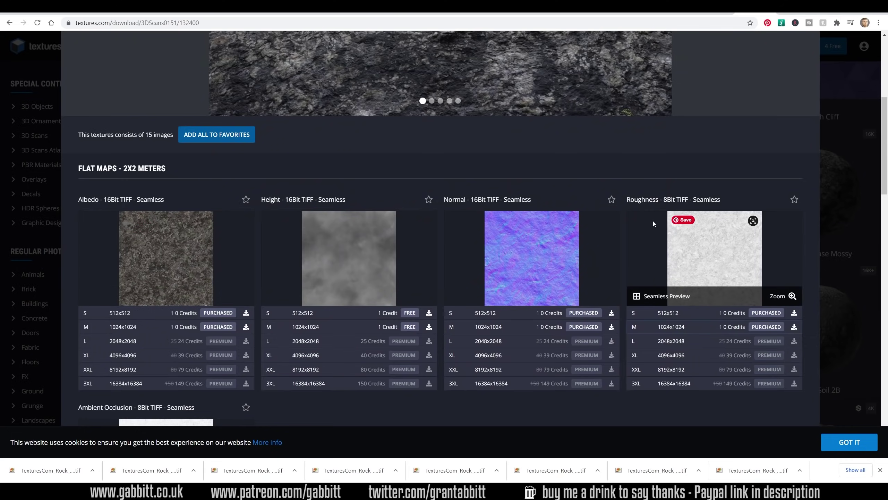
key(alt+Tab)
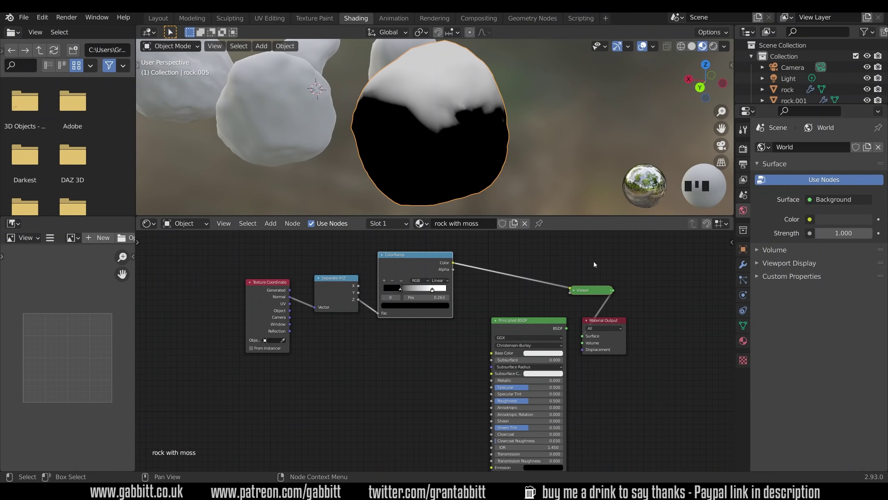
Enlarge the node editor and move the Principled BSDF away from the Material Output, keeping it selected.
click(533, 326)
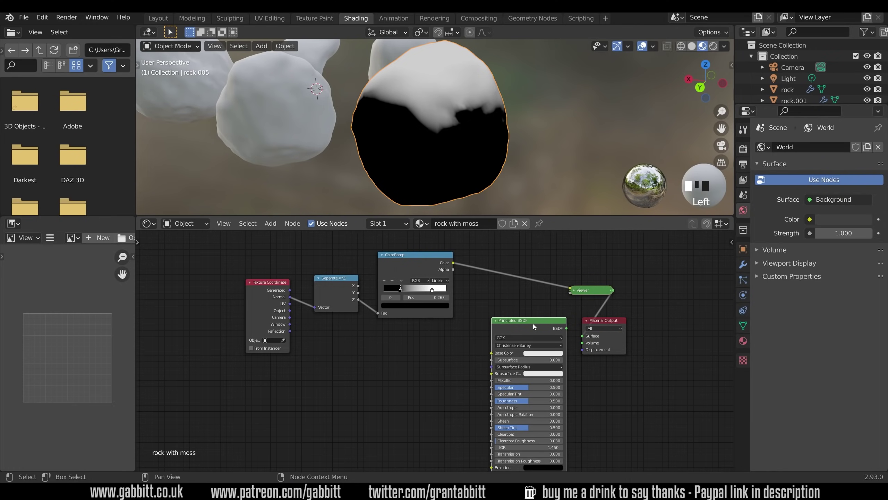
drag(555, 216, 559, 139)
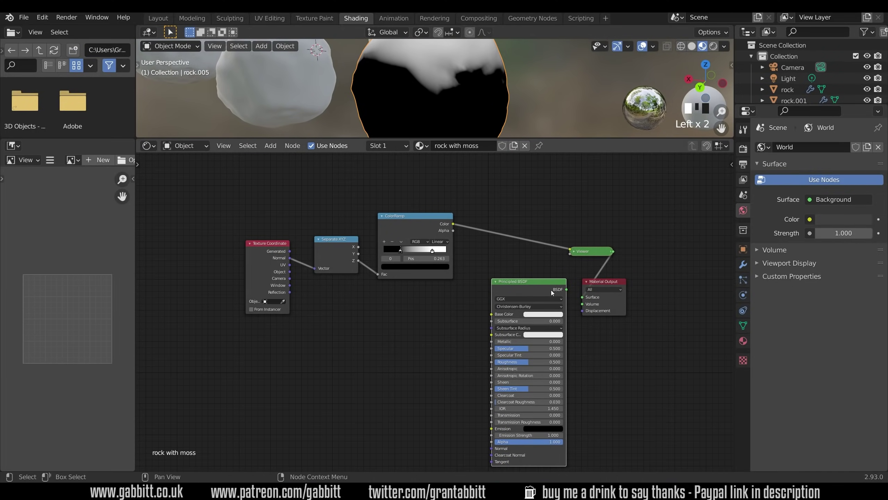
drag(537, 284, 500, 298)
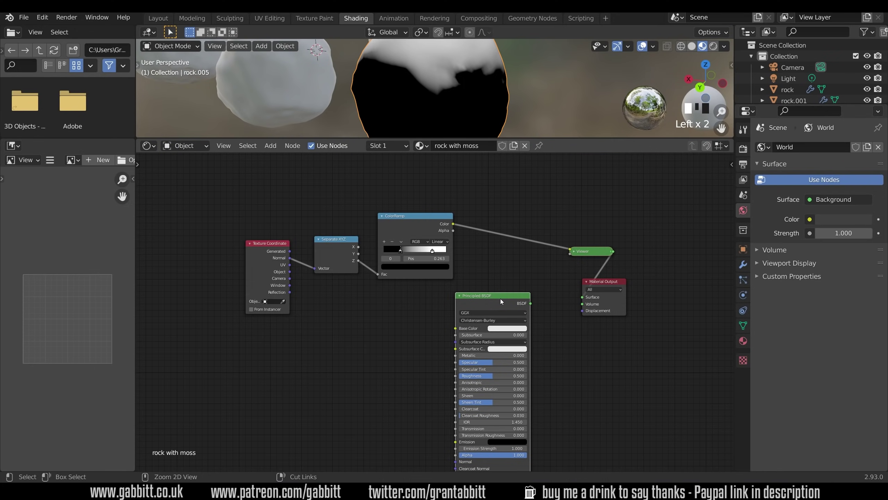
Run Principled Texture Setup with the normal, roughness and albedo images from the "boulder mossy" folder.
key(ctrl+shift+t)
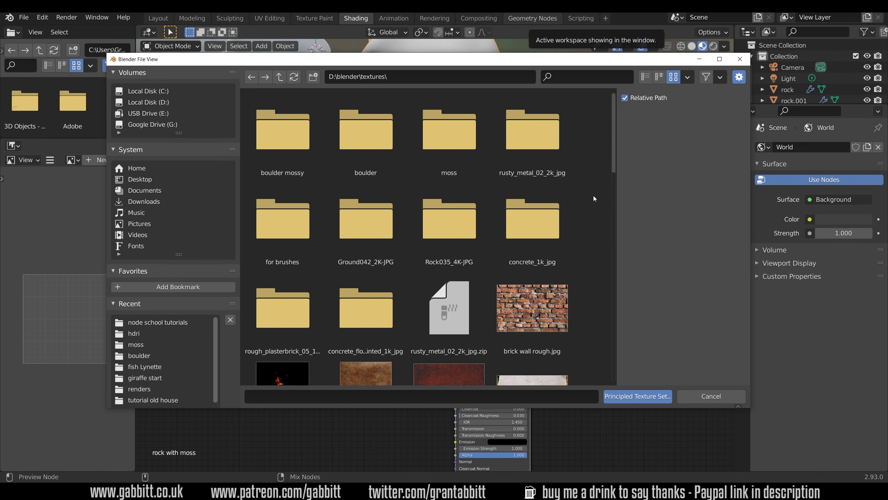
double_click(268, 141)
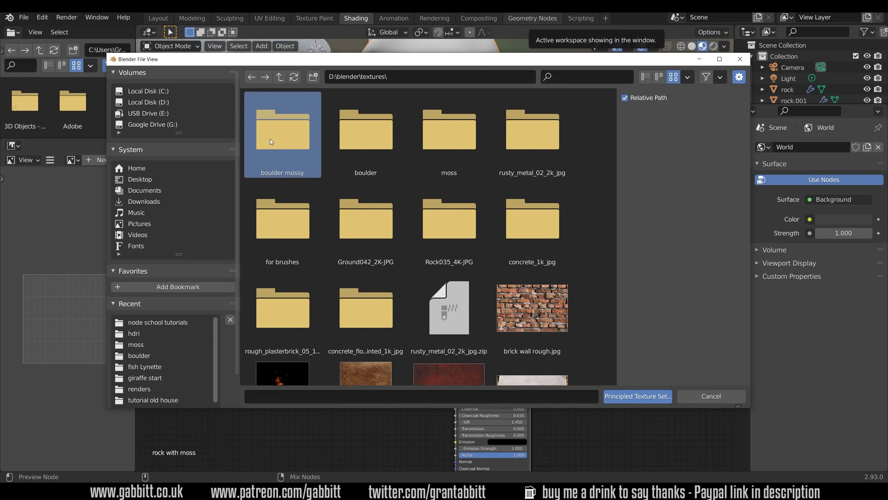
drag(515, 272, 299, 127)
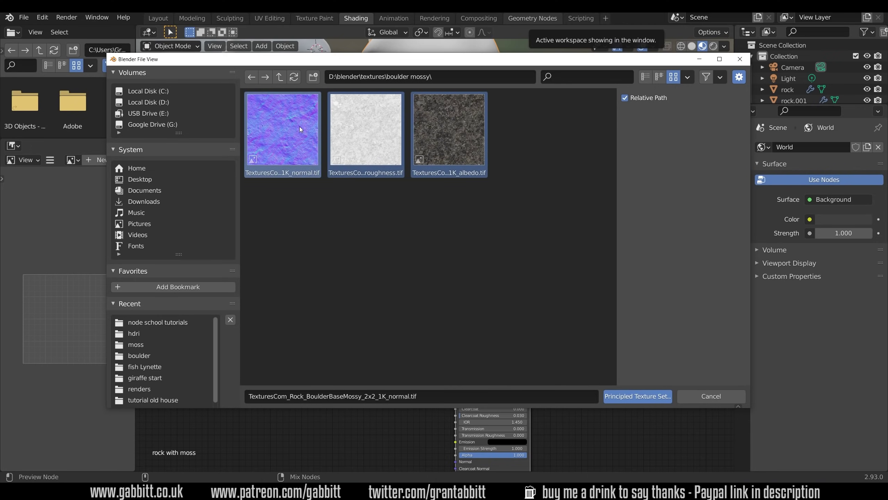
click(616, 399)
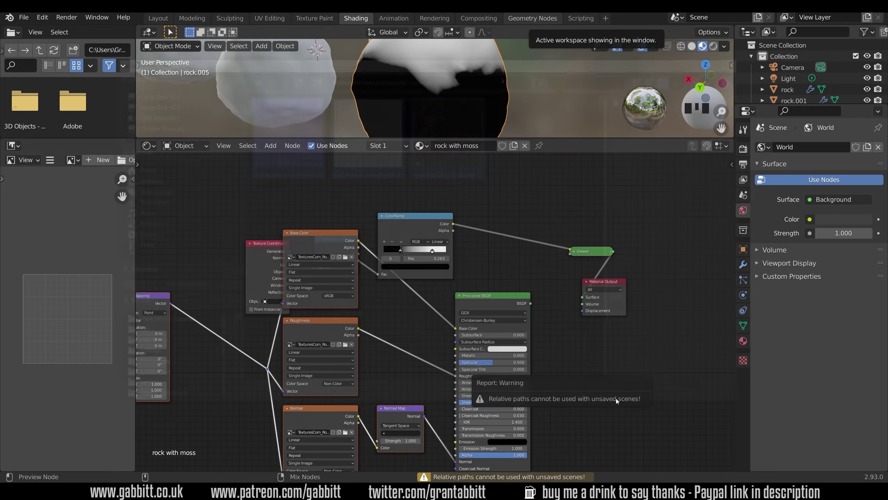
Move the new mapping and texture nodes below the mask nodes and preview the Principled BSDF on the rock.
scroll(576, 346, down, 3)
middle_drag(579, 370, 668, 285)
key(g)
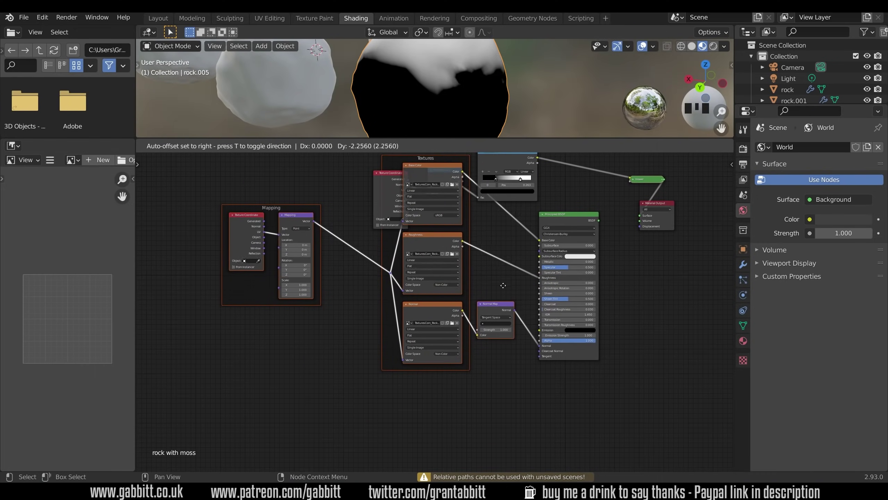
click(473, 368)
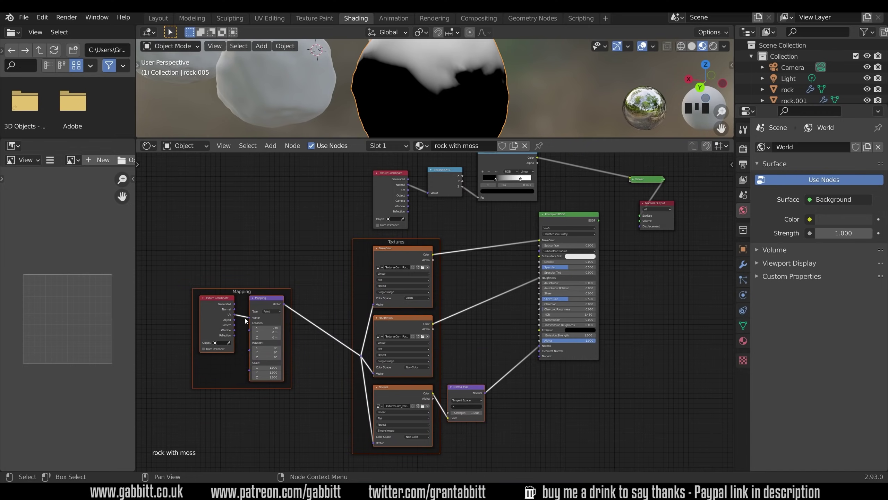
ctrl+shift+click(572, 216)
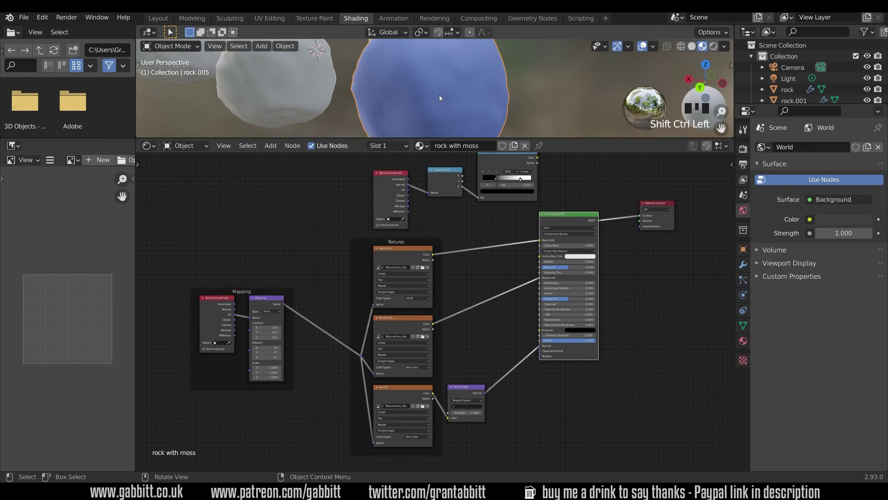
Widen the Base Color, Roughness and Normal image nodes to make their file names readable.
drag(373, 268, 342, 269)
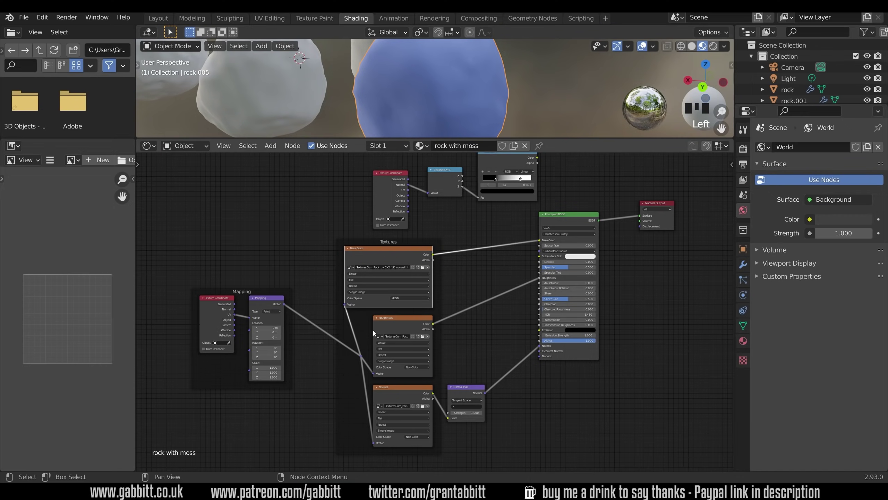
drag(374, 330, 349, 329)
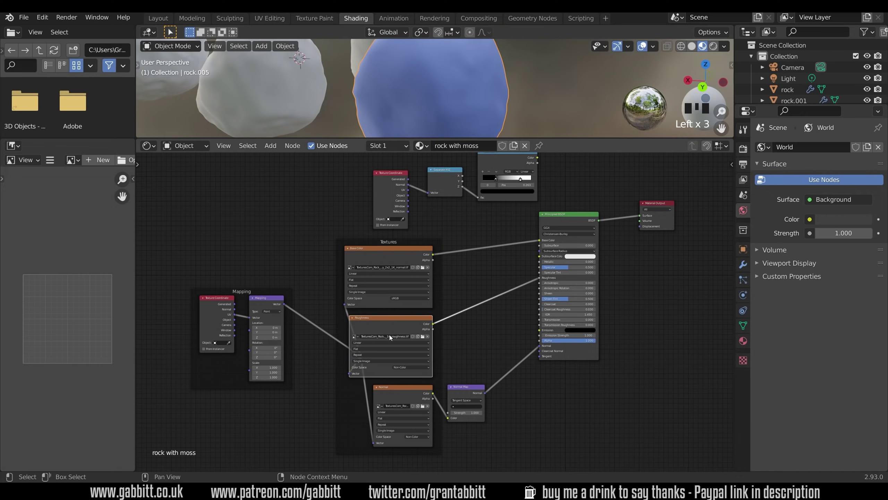
drag(373, 398, 346, 398)
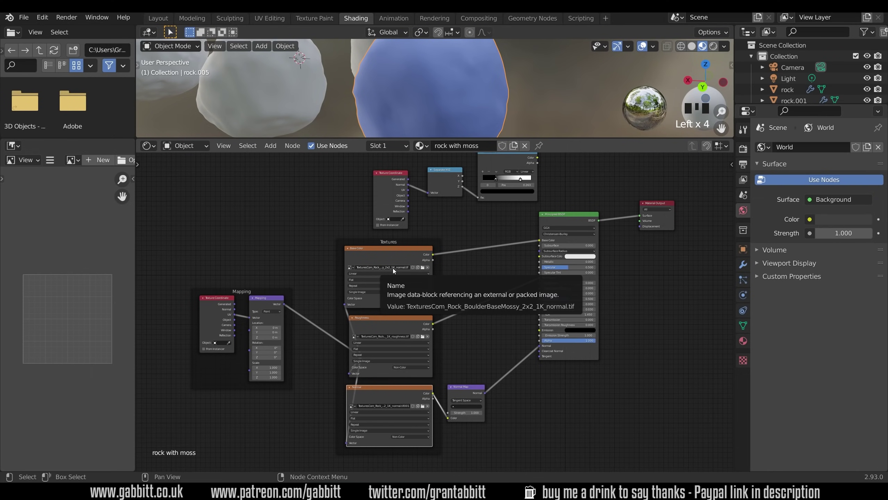
Load TexturesCom_Rock_BoulderBaseMossy_2x2_1K_albedo.tif into the Base Color node and connect the Generated output to the Mapping node's Vector.
click(422, 267)
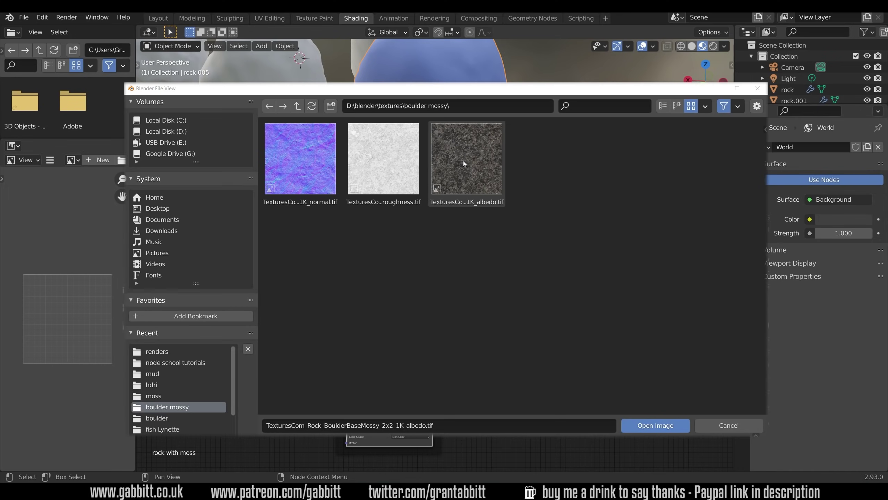
click(464, 163)
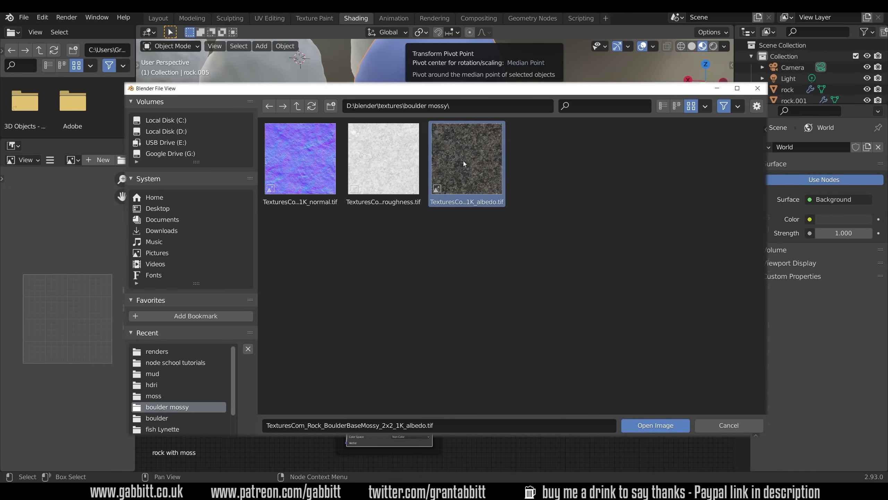
click(647, 423)
drag(235, 305, 255, 318)
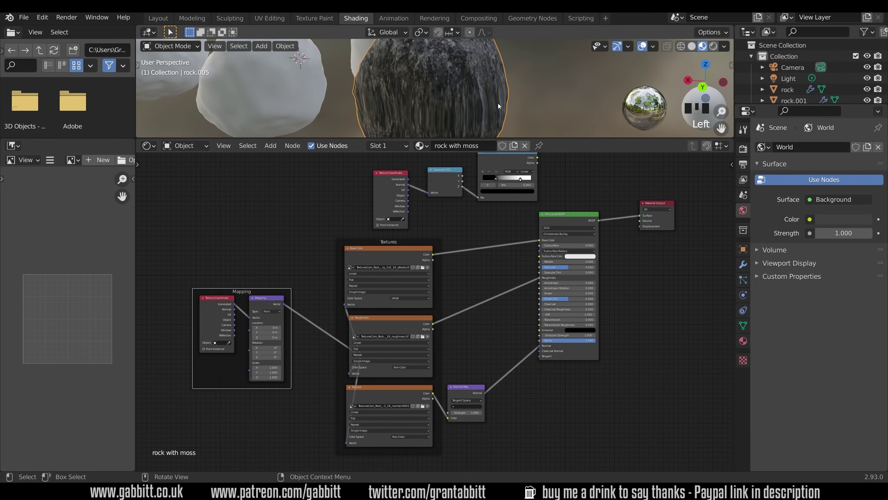
Set the Base Color image node's projection to Box and move the Roughness node aside within the Textures frame.
mouse_move(409, 100)
middle_down()
mouse_move(437, 56)
mouse_move(419, 109)
middle_up()
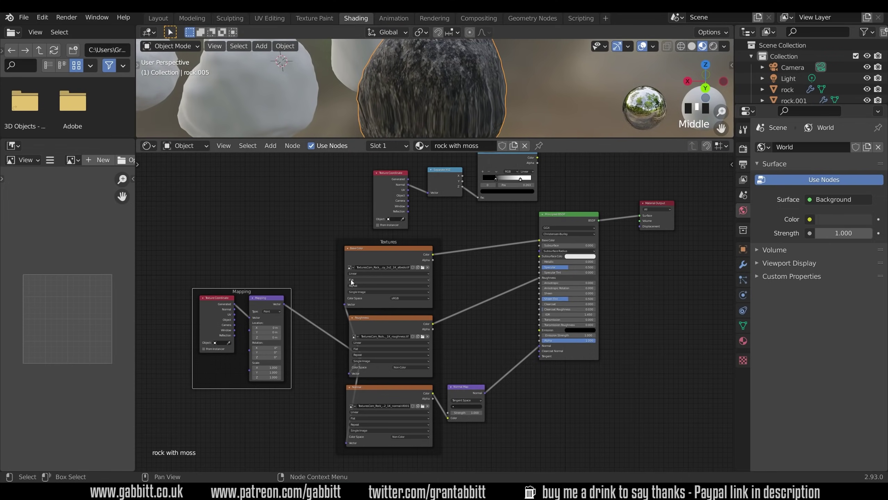
scroll(361, 281, up, 2)
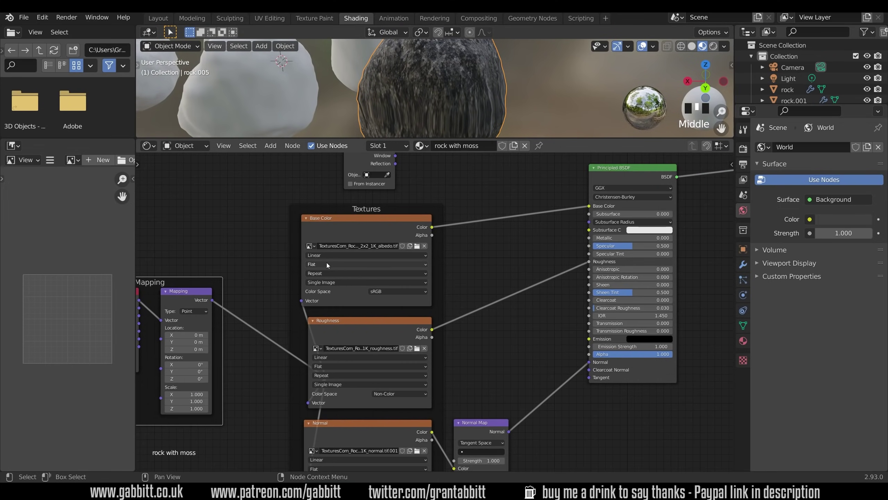
drag(334, 320, 378, 319)
click(321, 264)
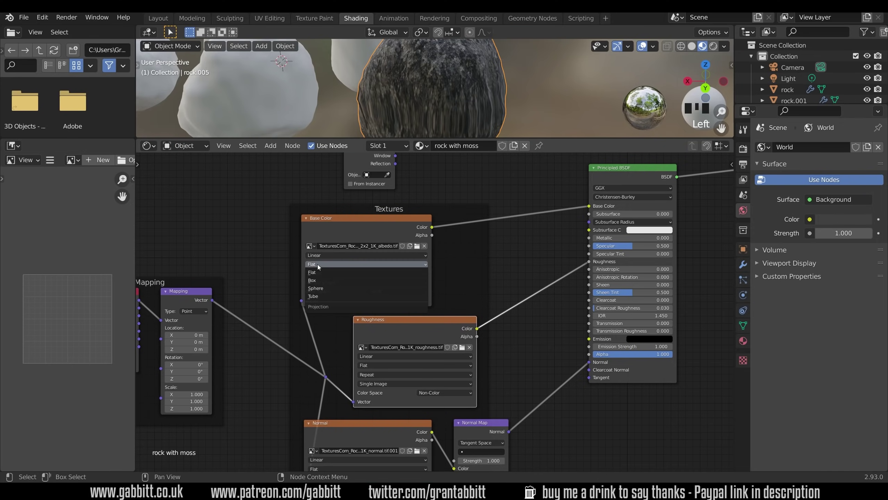
click(318, 272)
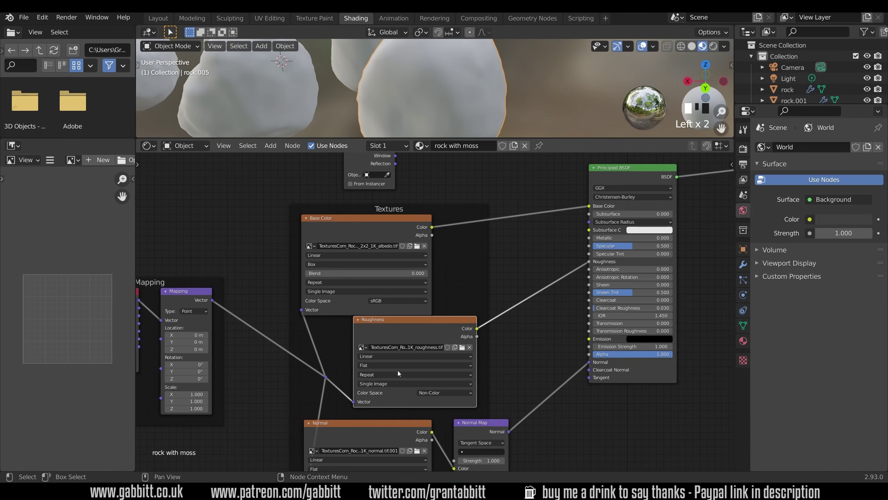
Set the projection of the rock's Roughness and Normal image nodes to Box and check the texture on the rock.
click(386, 365)
click(379, 380)
scroll(402, 365, up, 1)
middle_drag(404, 361, 437, 269)
click(356, 385)
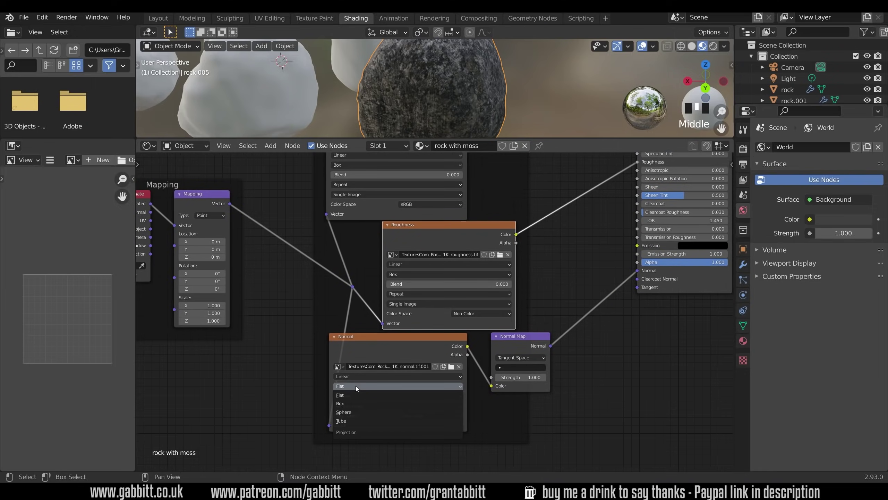
click(363, 395)
middle_drag(490, 102, 515, 66)
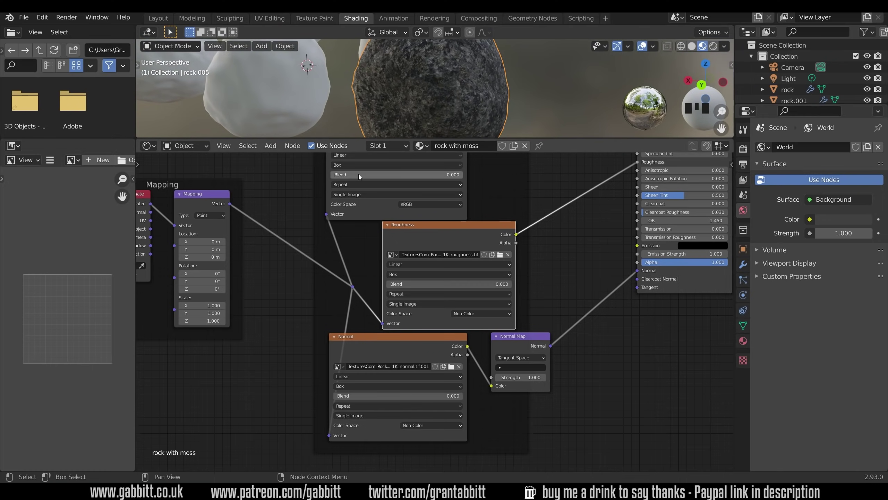
middle_drag(394, 84, 378, 133)
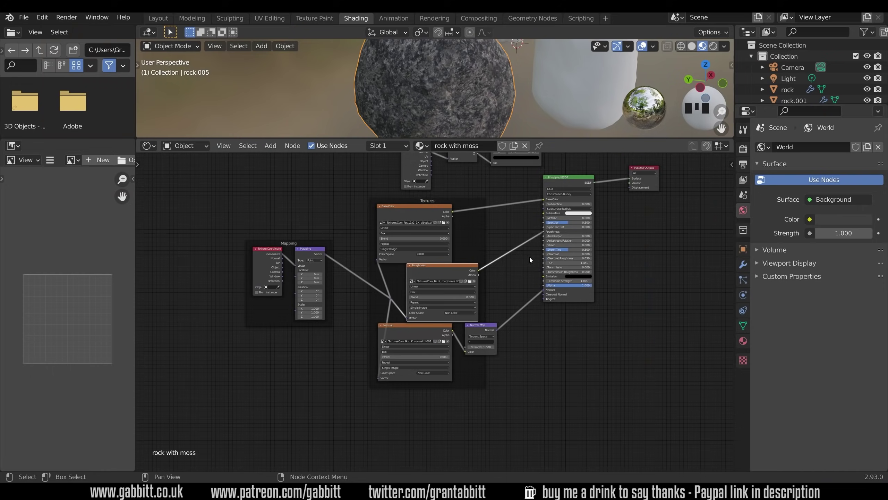
Duplicate the Principled BSDF node and place the copy below the rock's texture nodes.
click(562, 173)
click(564, 182)
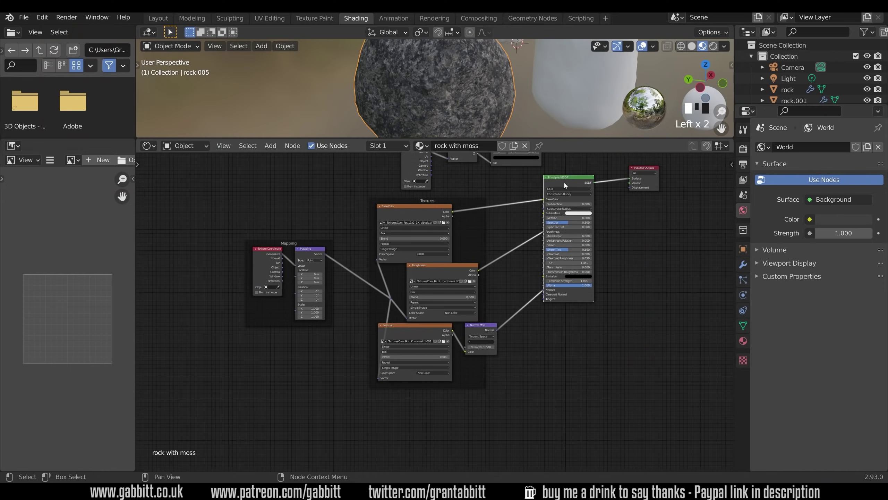
key(shift+d)
click(567, 360)
scroll(639, 324, down, 1)
shift+middle_drag(639, 323, 666, 219)
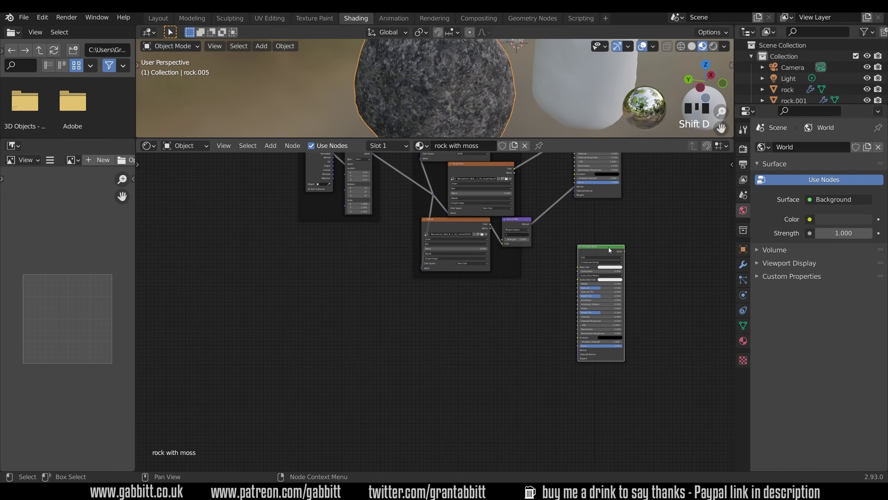
click(608, 247)
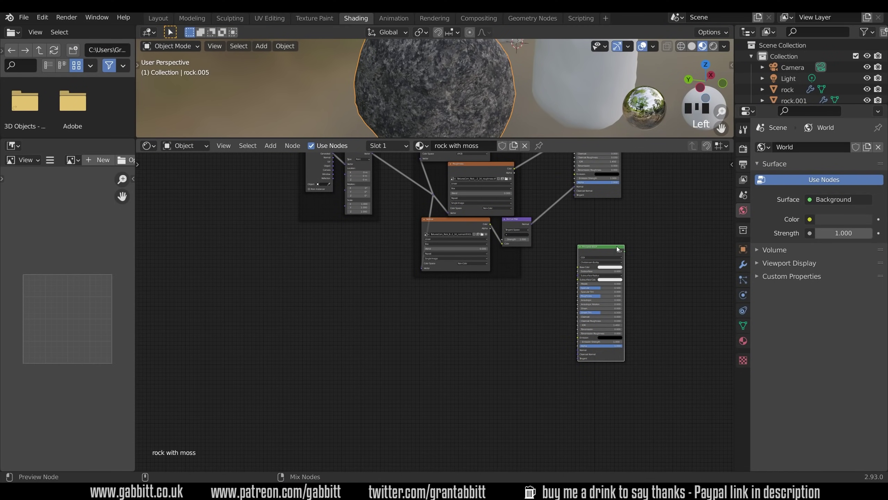
Run Principled Texture Setup on the duplicated shader with the albedo, normal and roughness images from the "moss" folder.
key(ctrl+shift+t)
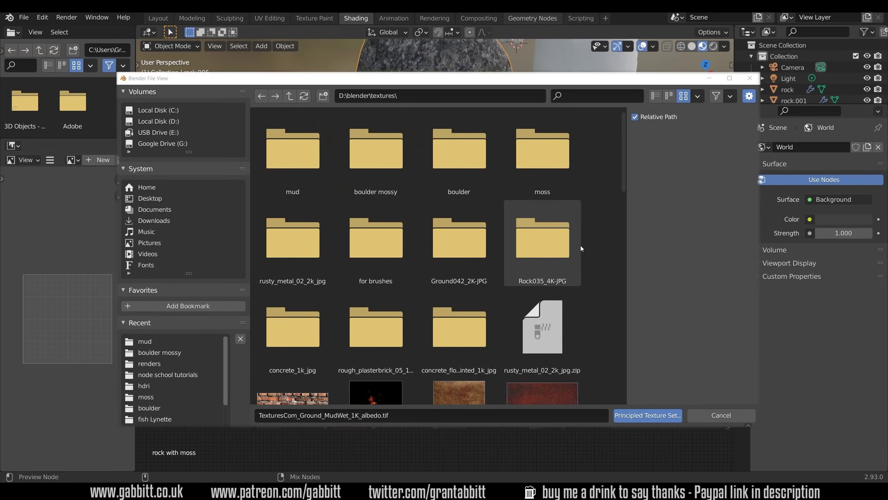
double_click(553, 164)
click(553, 163)
ctrl+click(467, 168)
ctrl+click(383, 173)
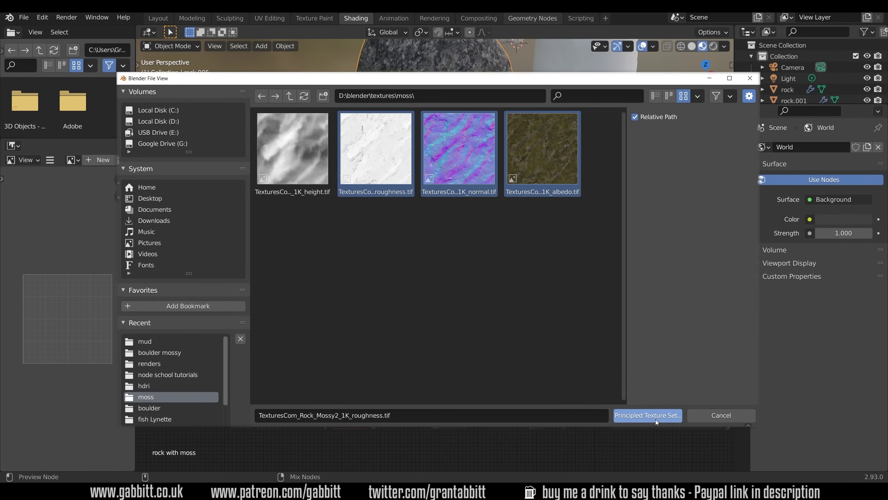
click(648, 415)
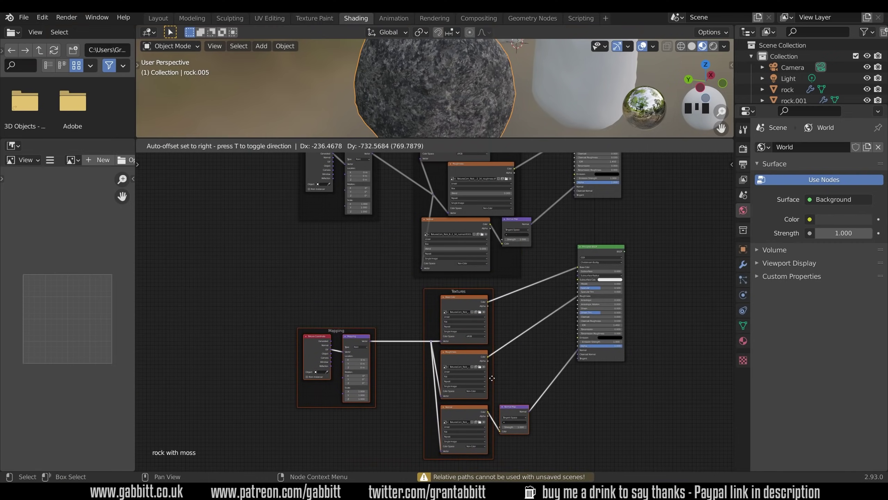
click(492, 377)
Preview the moss Principled BSDF on the rock and connect the Generated output to its Mapping node's Vector.
scroll(469, 331, up, 3)
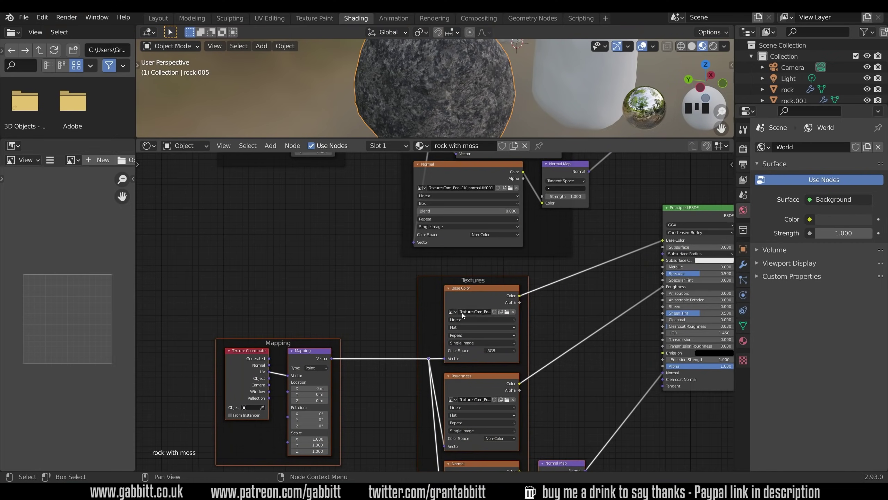
ctrl+shift+click(685, 211)
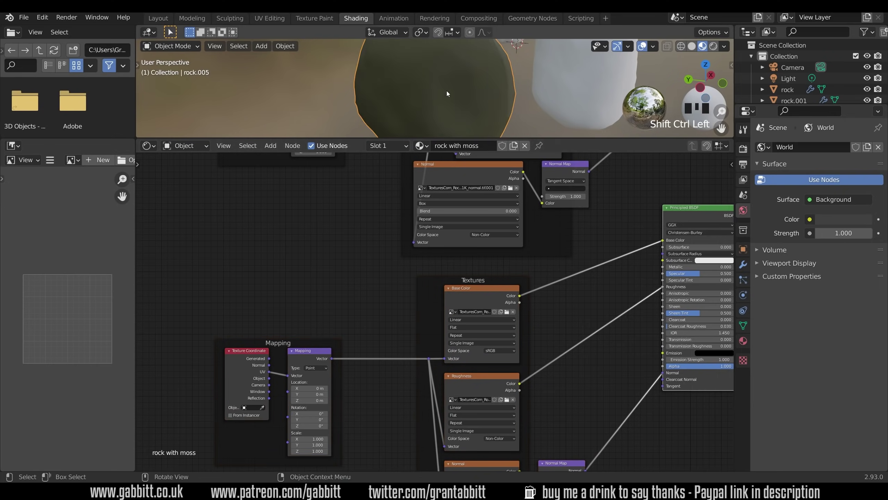
drag(268, 359, 287, 376)
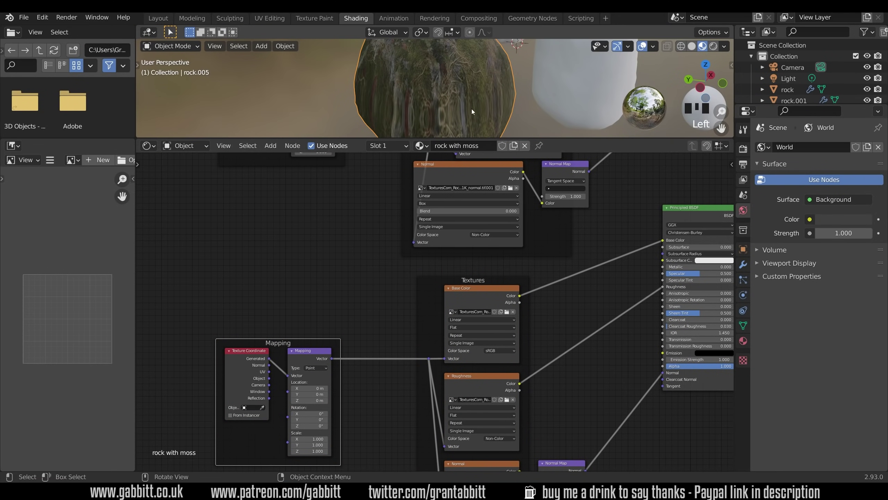
Set the projection of the moss Base Color, Roughness and Normal image nodes to Box.
click(472, 328)
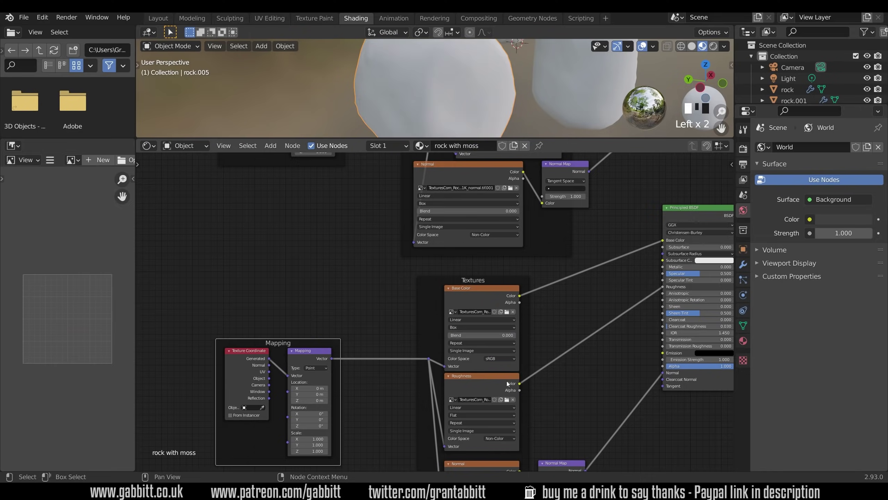
click(479, 341)
middle_drag(466, 415, 480, 342)
click(480, 344)
click(481, 357)
scroll(482, 430, up, 1)
middle_drag(482, 442, 483, 397)
click(483, 395)
click(490, 404)
mouse_move(496, 98)
middle_down()
mouse_move(520, 84)
mouse_move(580, 90)
mouse_move(575, 104)
mouse_move(510, 105)
middle_up()
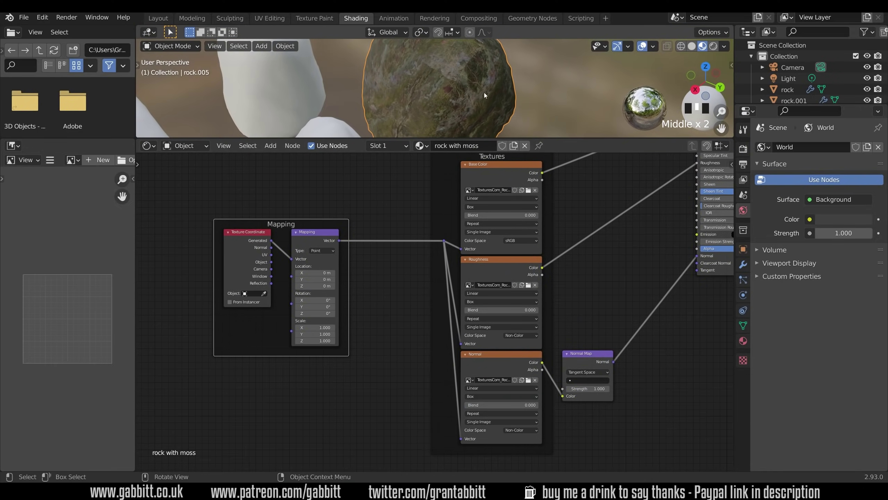
Set the Blend value of the moss Base Color, Roughness and Normal image nodes to 0.1.
click(482, 216)
text(.1)
key(Return)
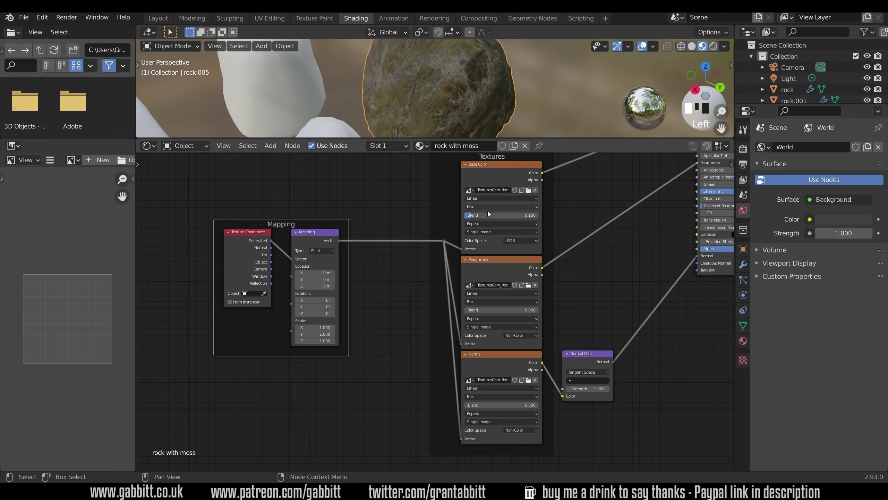
click(491, 308)
text(.1)
key(Return)
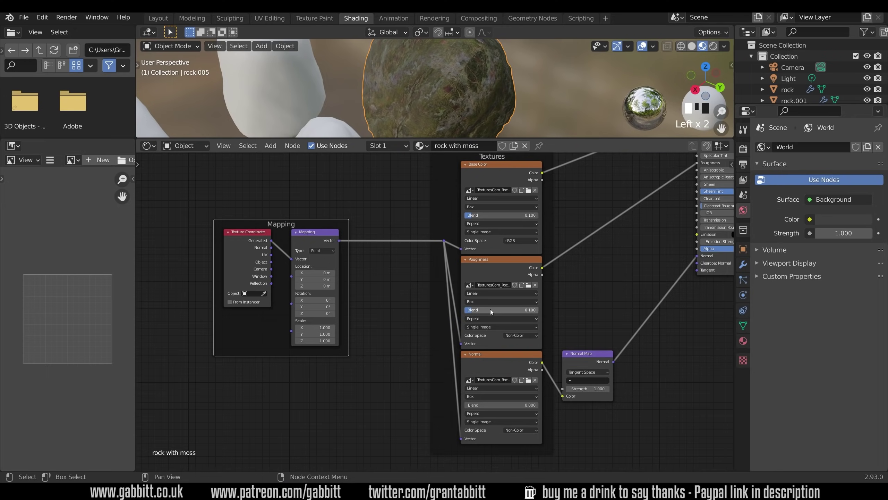
click(483, 405)
text(.1)
key(Return)
middle_drag(460, 80, 403, 90)
middle_drag(480, 106, 500, 99)
Preview the rock's own Principled BSDF and move the Material Output node farther away to make room for mixing.
scroll(493, 87, down, 2)
scroll(608, 226, down, 9)
middle_drag(533, 210, 476, 294)
middle_drag(553, 197, 555, 268)
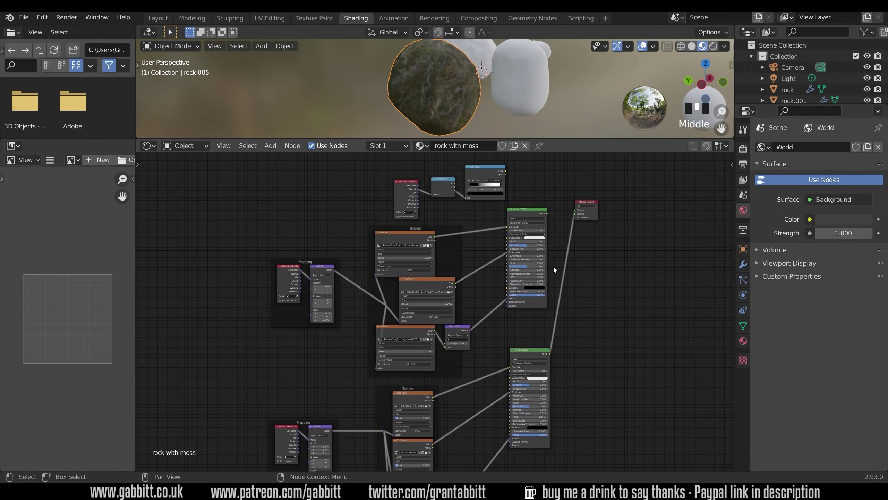
ctrl+shift+click(523, 213)
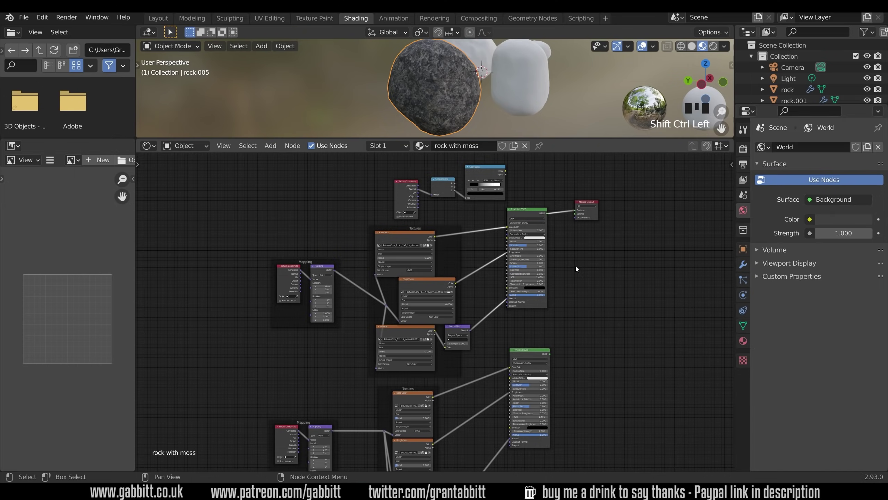
drag(591, 203, 673, 206)
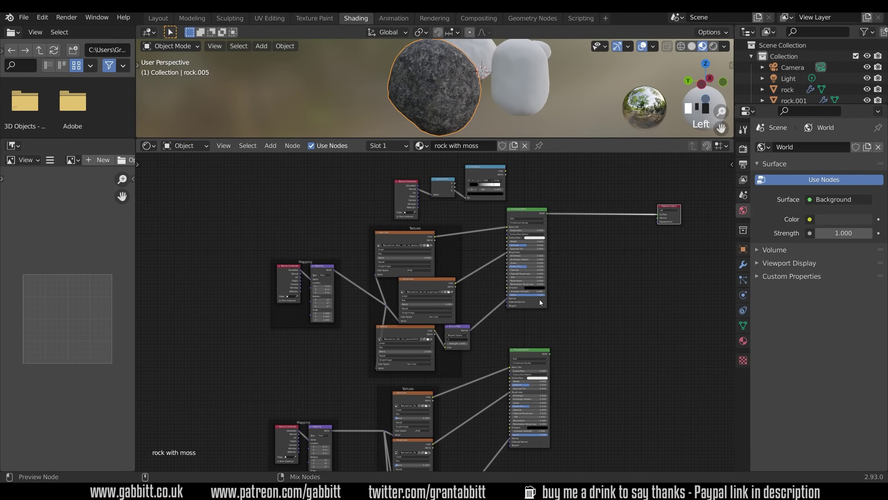
Combine the rock and moss Principled BSDF nodes with a Mix Shader and move it above, beside the rock shader.
ctrl+shift+right_drag(540, 299, 561, 346)
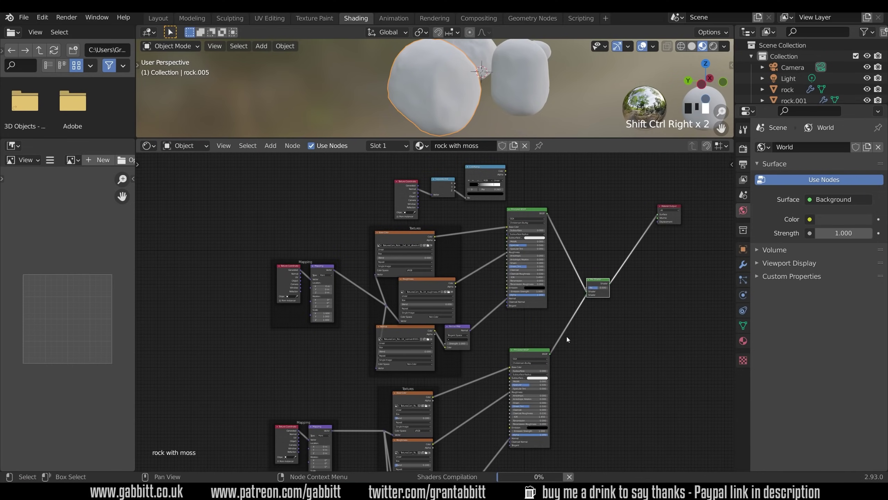
key(KP_Decimal)
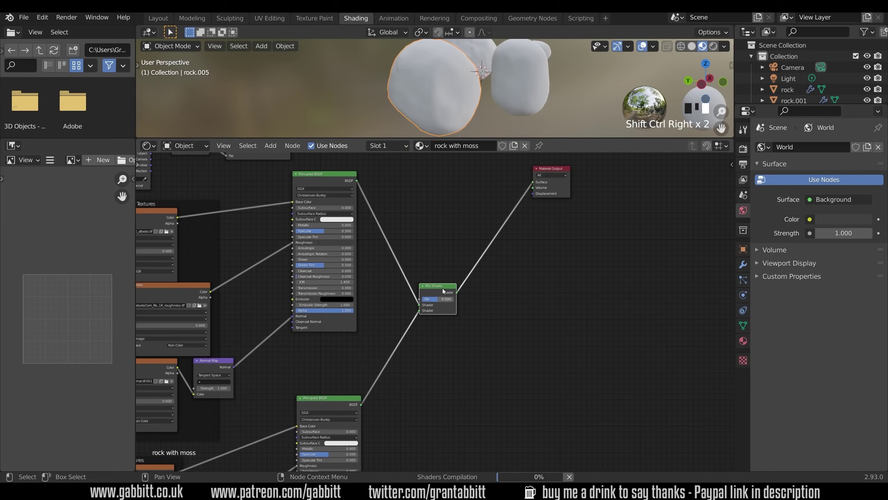
scroll(462, 303, down, 5)
drag(440, 302, 427, 210)
middle_drag(445, 266, 567, 298)
scroll(475, 237, up, 4)
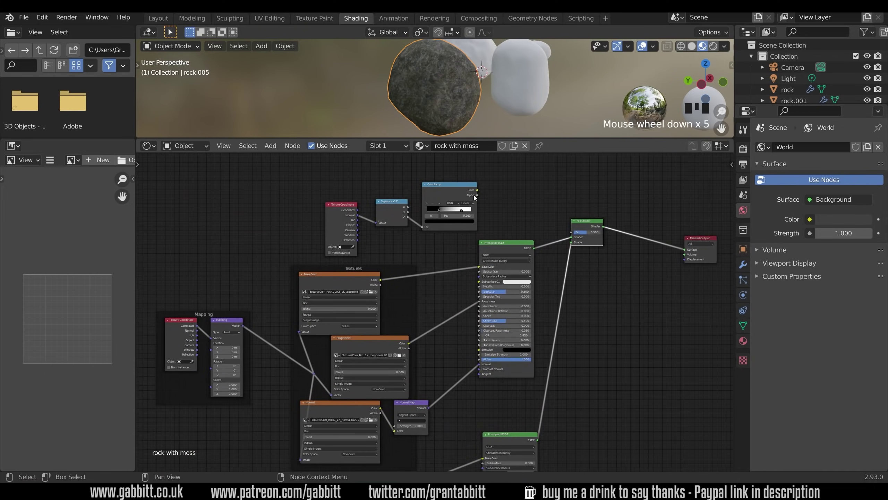
Connect the mask ColorRamp's Color output to the Mix Shader's Fac input and check the rock.
drag(478, 192, 572, 233)
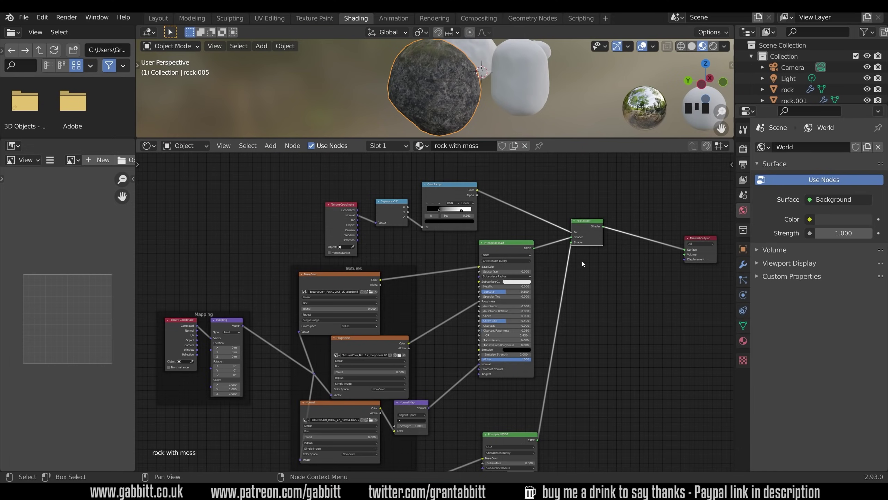
middle_drag(489, 135, 578, 124)
scroll(474, 205, up, 1)
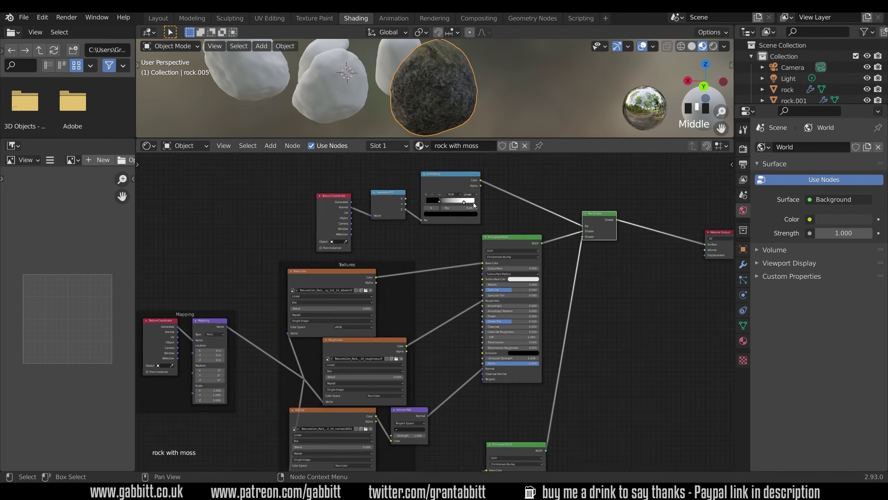
Widen the moss coverage by moving the ColorRamp's white stop to about 0.155 and its black stop to 0.
scroll(474, 205, up, 4)
middle_drag(447, 165, 441, 300)
scroll(442, 297, up, 4)
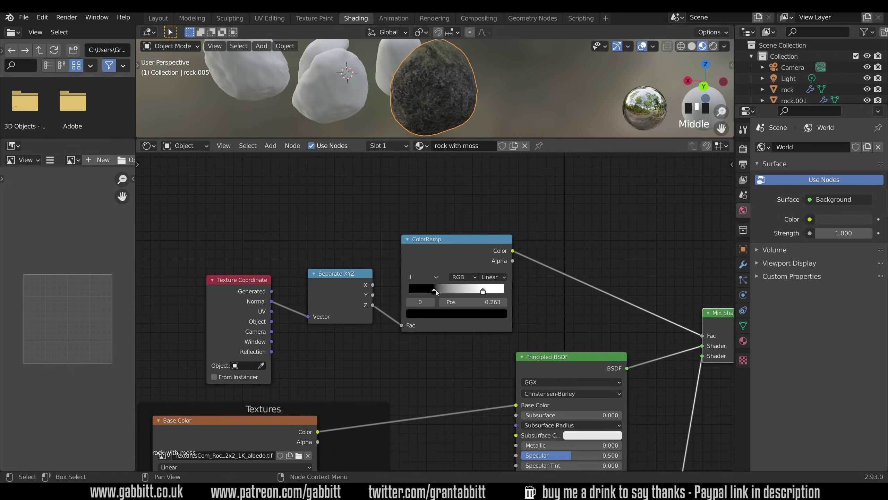
click(483, 290)
drag(482, 290, 443, 294)
middle_drag(458, 58, 524, 81)
click(431, 292)
mouse_move(431, 292)
mouse_down()
mouse_move(414, 290)
mouse_move(432, 291)
mouse_move(422, 292)
mouse_up()
middle_drag(444, 119, 426, 90)
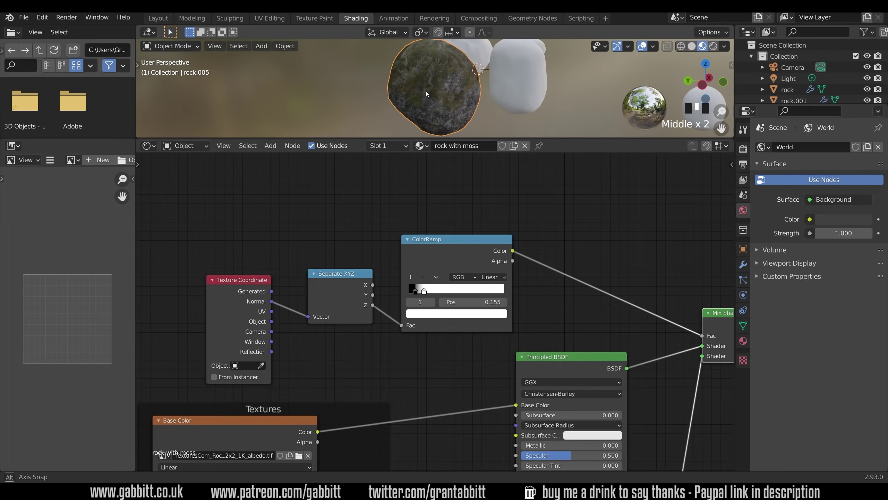
drag(415, 292, 409, 293)
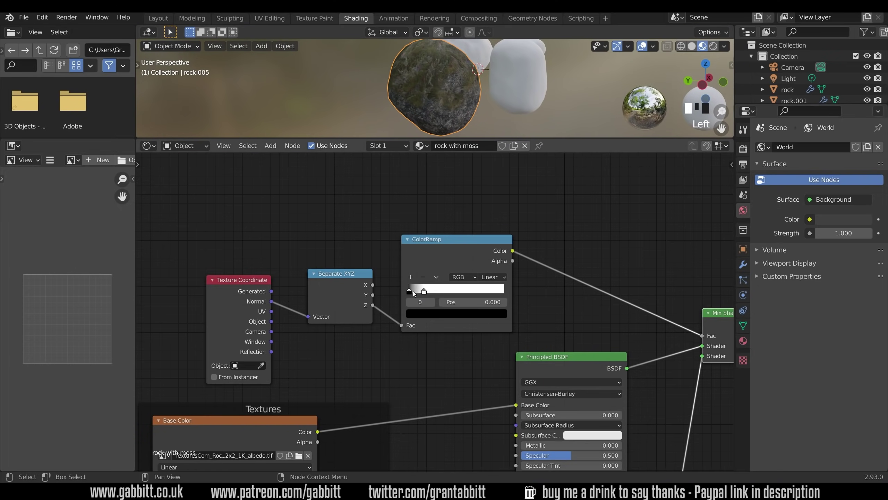
Preview the ColorRamp mask alone on the rock, then restore the Mix Shader as the material output.
ctrl+shift+click(459, 255)
middle_drag(444, 109, 483, 84)
double_click(480, 251)
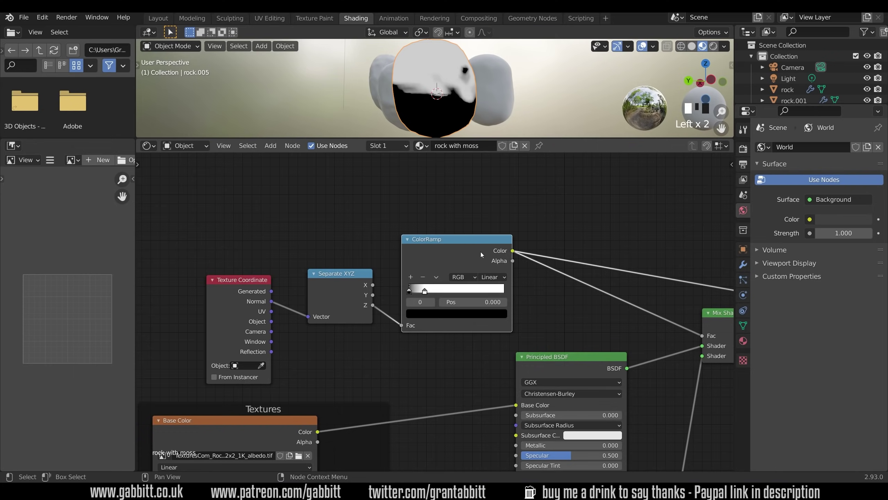
ctrl+shift+click(716, 318)
middle_drag(646, 282, 420, 284)
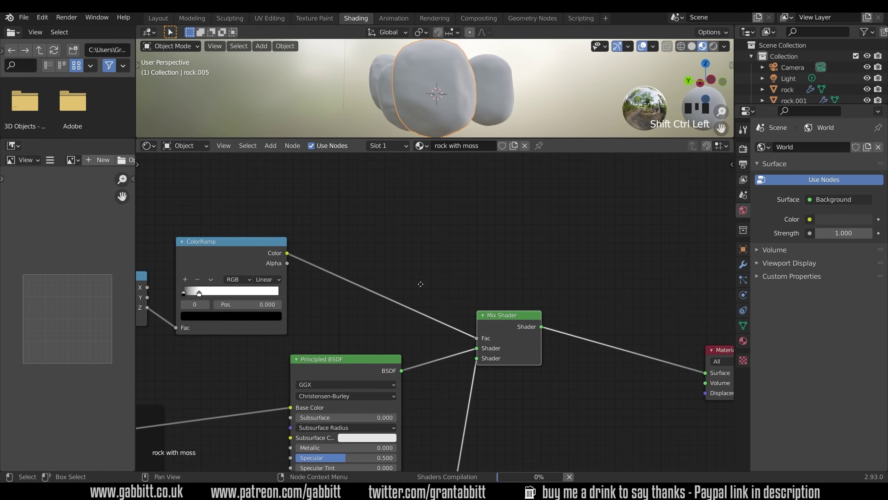
Enlarge the 3D viewport and orbit the view to show all the rocks together.
middle_drag(456, 97, 508, 112)
drag(488, 138, 494, 268)
middle_drag(394, 187, 475, 208)
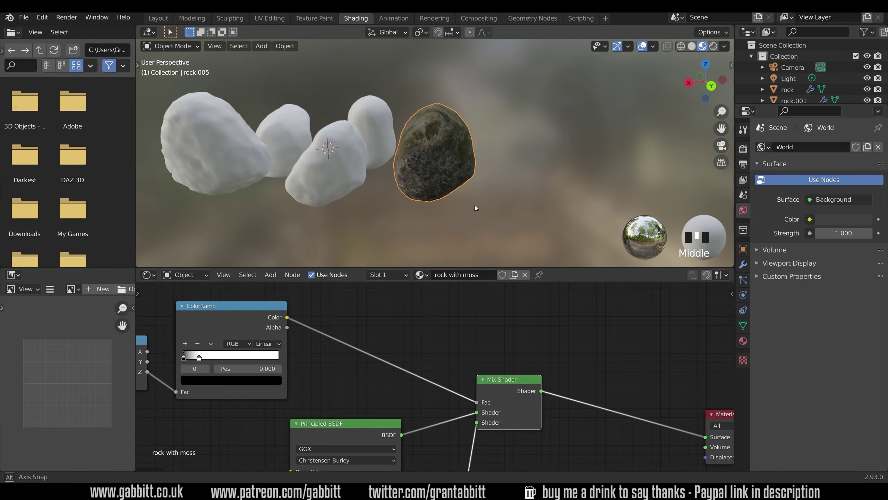
Select the four untextured rocks, adding the mossy rock last as the active object.
click(378, 110)
shift+click(301, 120)
shift+click(228, 139)
shift+click(323, 172)
shift+click(459, 159)
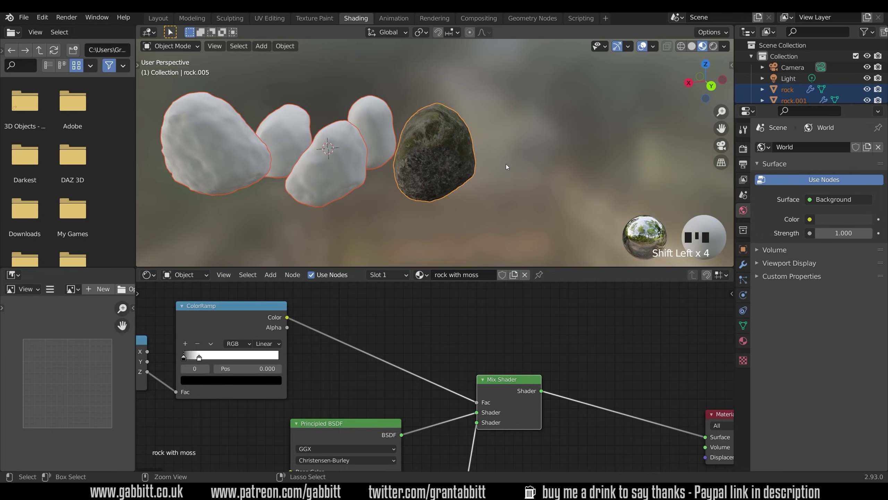
Link the mossy rock's "rock with moss" material to the other four selected rocks.
key(ctrl+l)
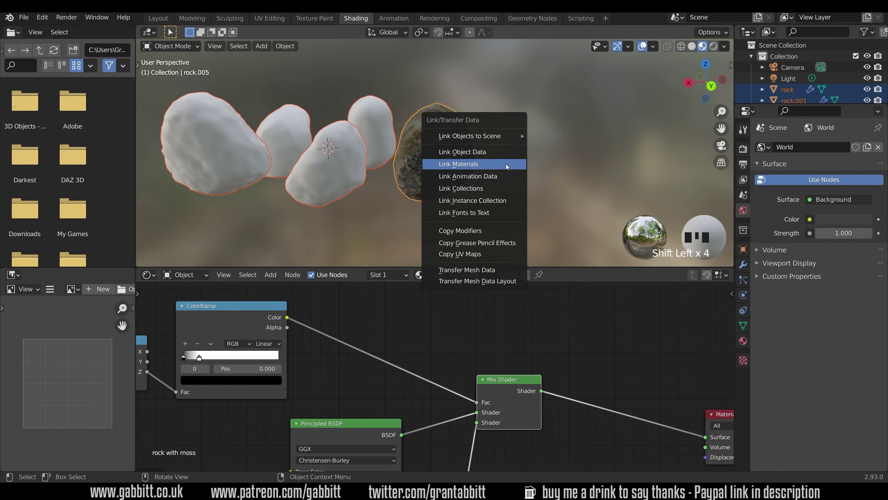
click(476, 164)
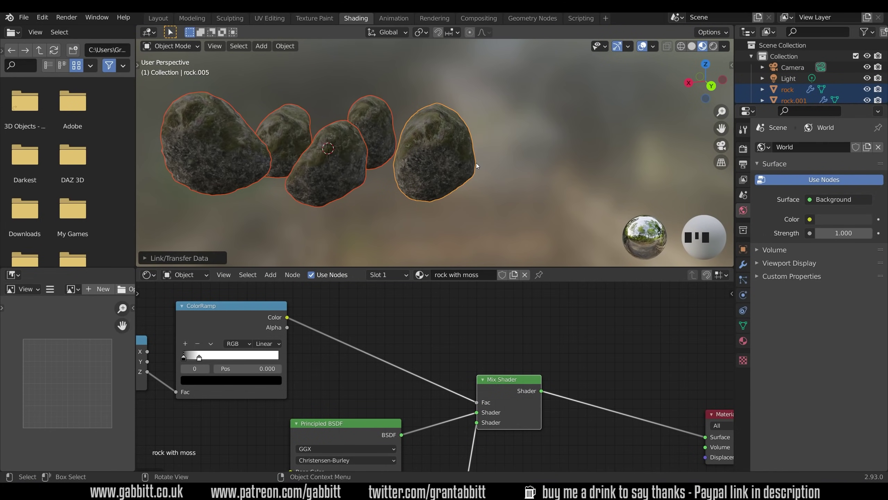
Rotate the elongated front rock by about -45° in the view and move it down to about Z -0.27 m.
middle_drag(405, 193, 491, 169)
click(504, 176)
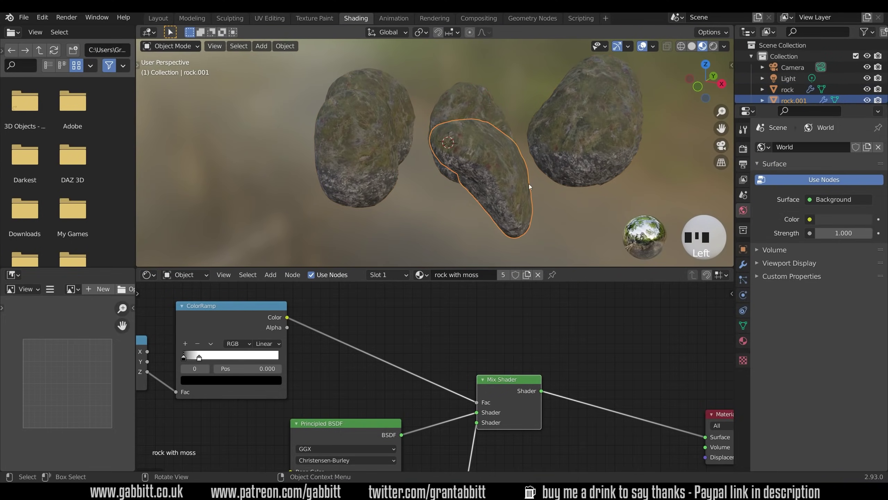
key(r)
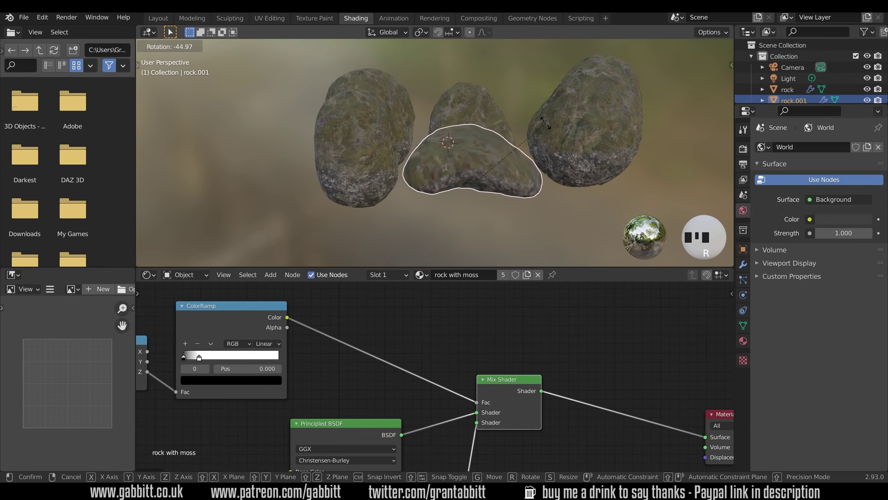
click(512, 153)
key(g)
click(508, 204)
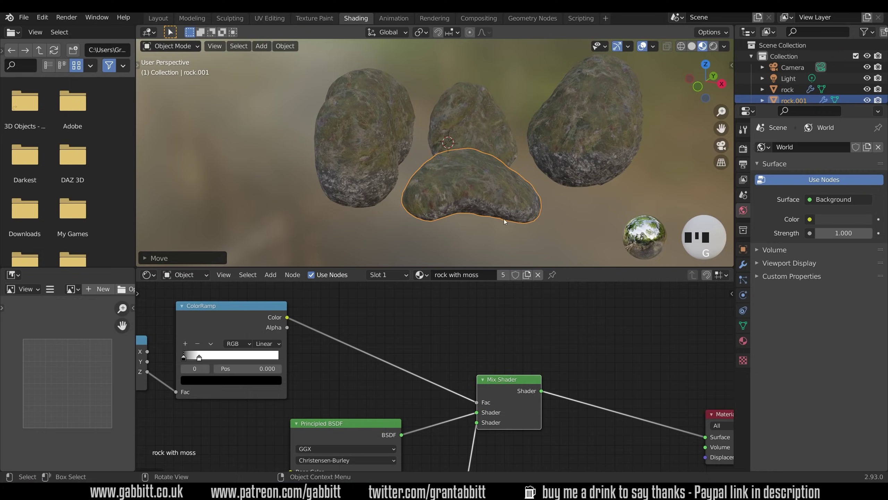
Display the rotated front rock's transform values and apply its rotation so the moss mask follows its new orientation.
middle_drag(297, 344, 424, 340)
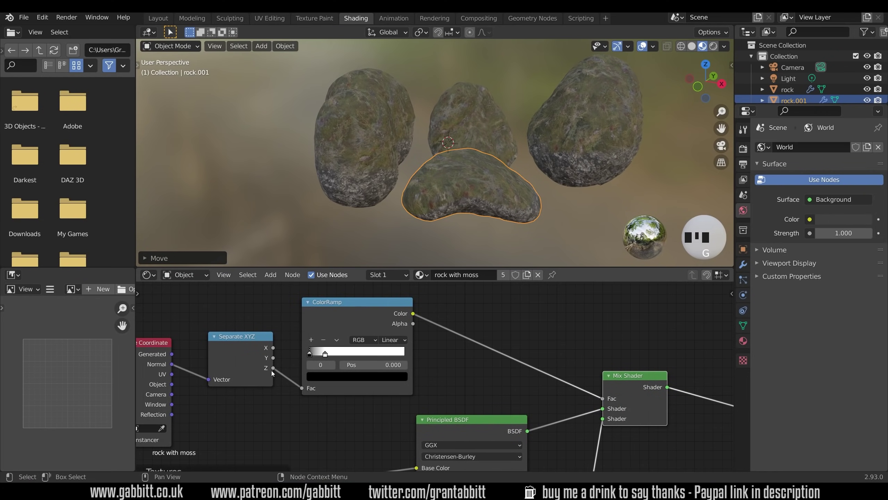
key(n)
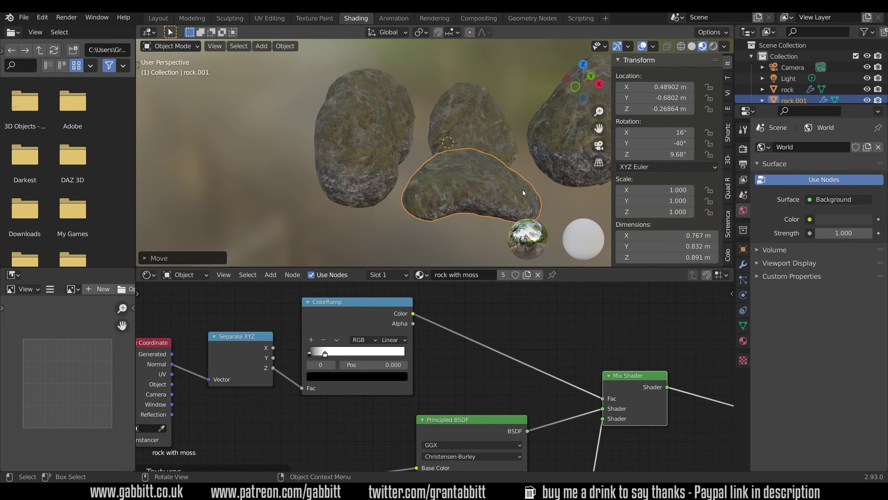
scroll(490, 194, down, 1)
shift+middle_drag(492, 190, 442, 198)
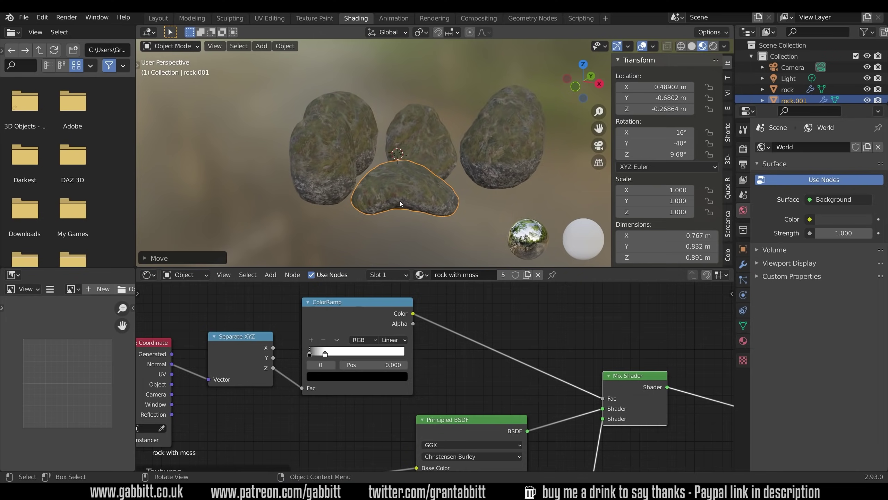
key(ctrl)
key(ctrl+a)
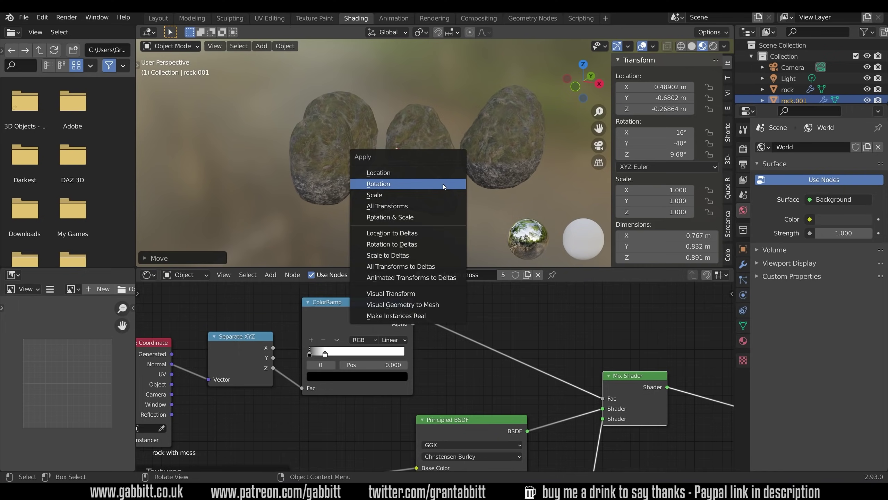
click(388, 186)
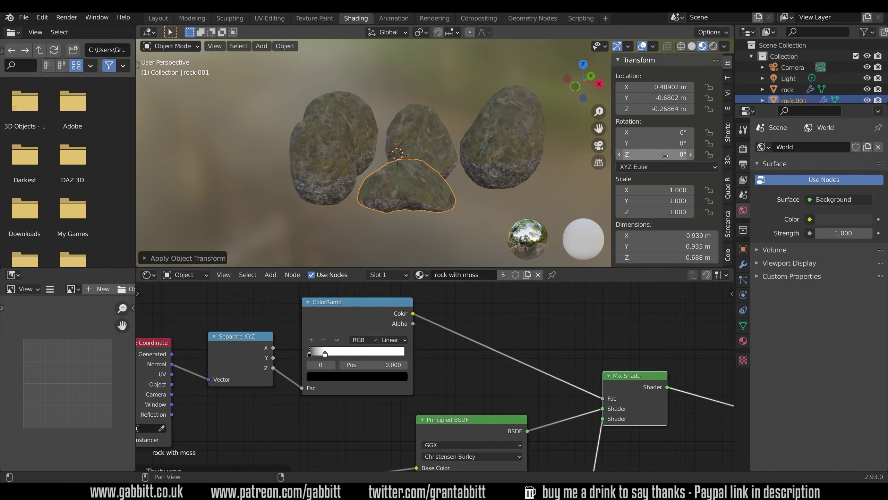